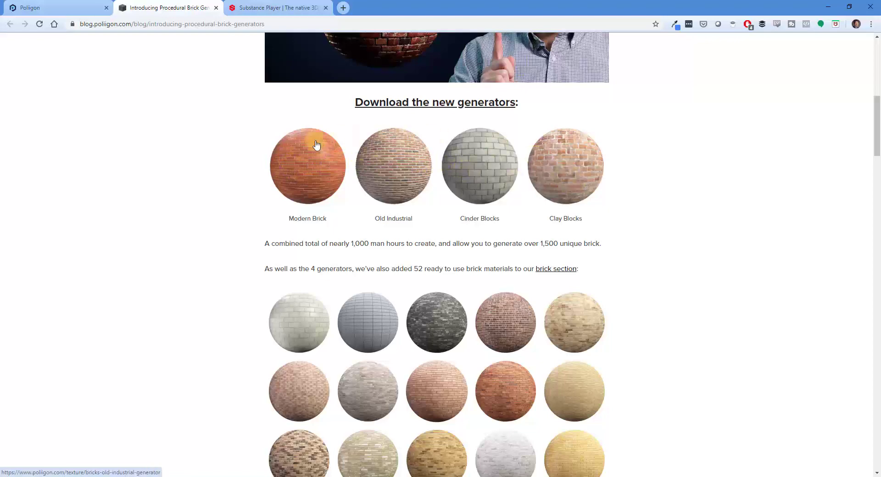
# Open the Blocks Concrete Generator details from Poliigon's Bricks texture category.
pyautogui.click(46, 8)
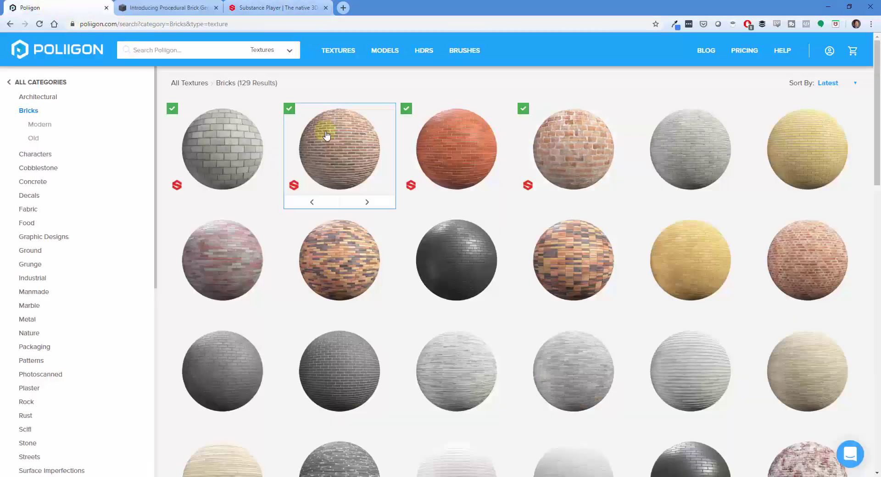
pyautogui.click(238, 148)
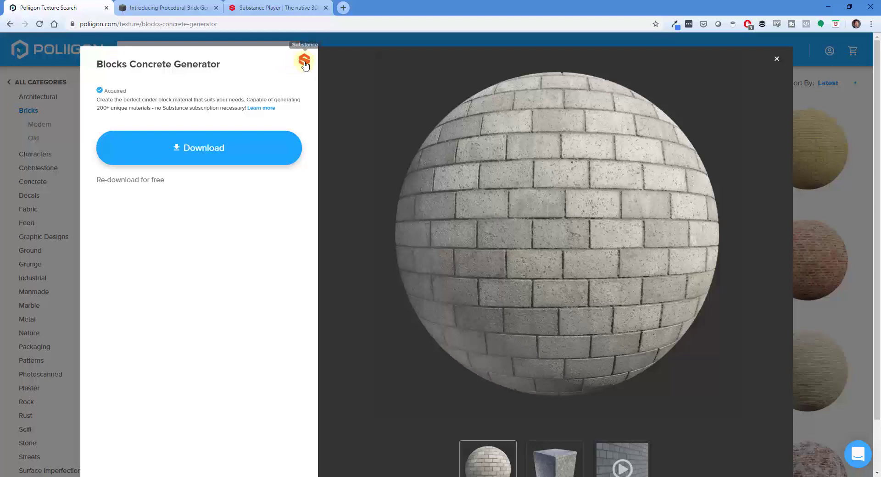
# Review the Substance Player product page, including the substance tweaking demo and the material variations section.
pyautogui.click(274, 7)
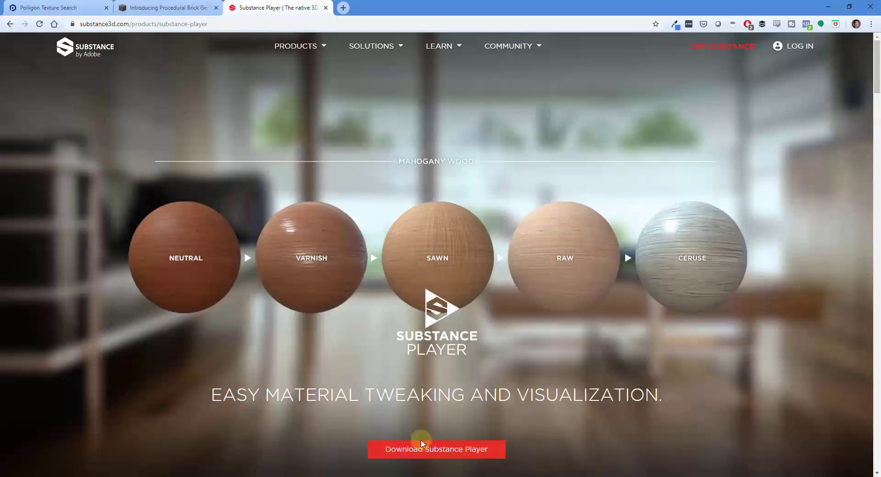
pyautogui.scroll(-7, 438, 450)
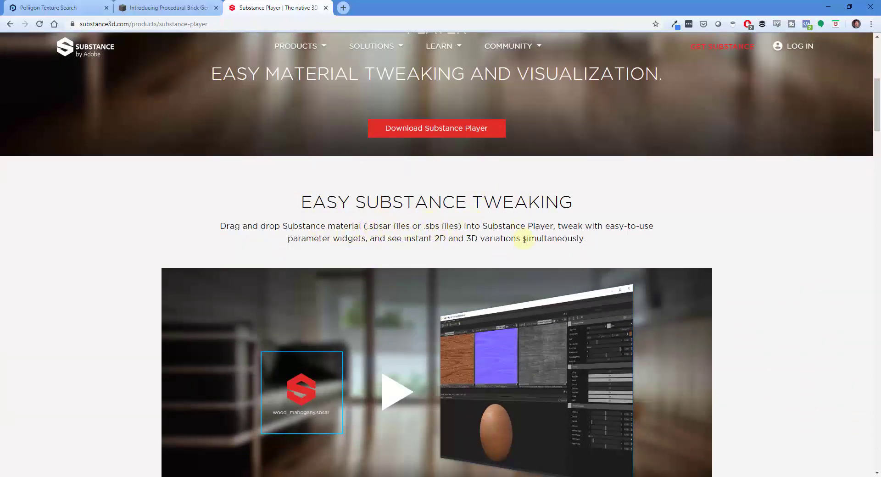
pyautogui.scroll(-2, 550, 257)
pyautogui.scroll(-5, 555, 265)
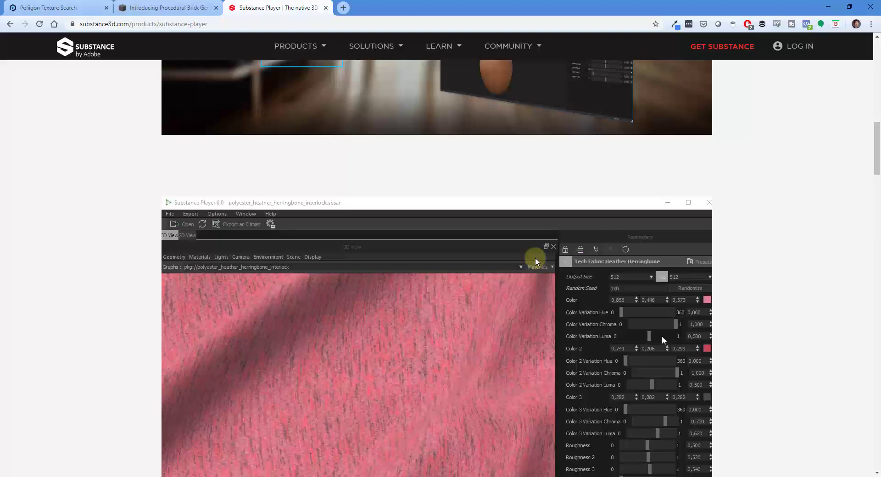
pyautogui.scroll(-3, 551, 259)
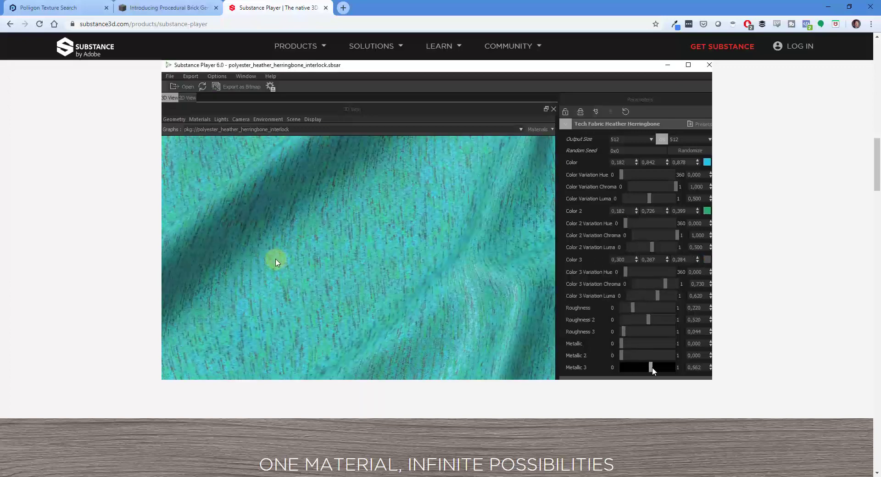
pyautogui.scroll(1, 291, 264)
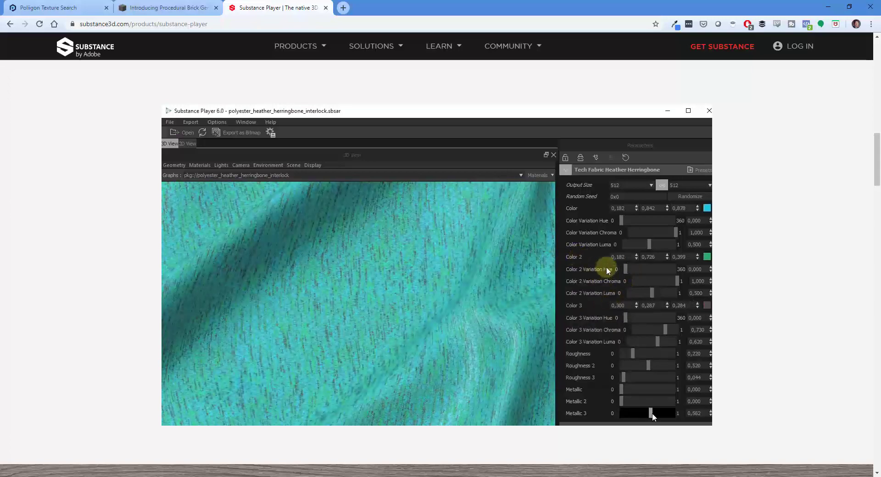
pyautogui.scroll(-10, 583, 238)
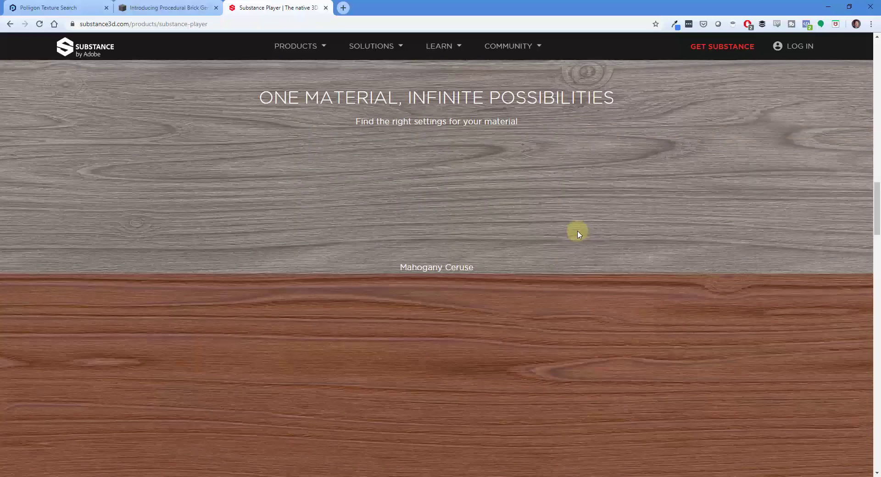
# Return to Poliigon, close the Blocks Concrete Generator details and preview the Bricks Old Industrial Generator.
pyautogui.click(43, 7)
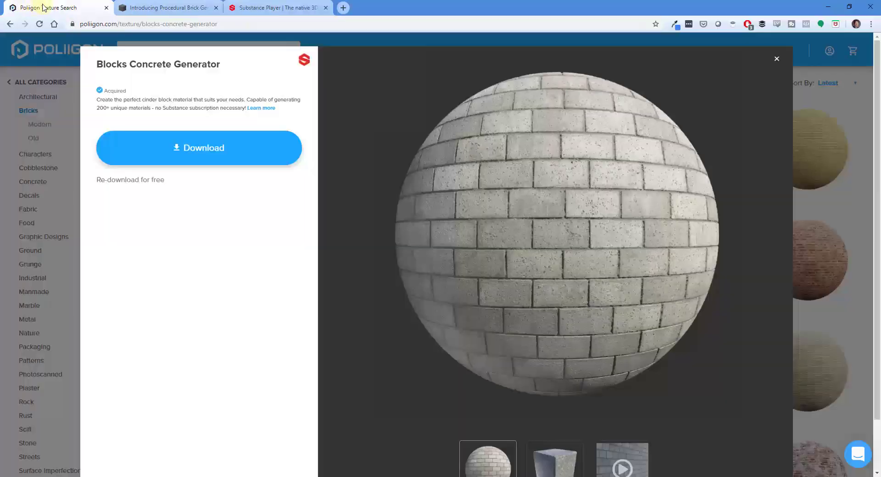
pyautogui.click(831, 88)
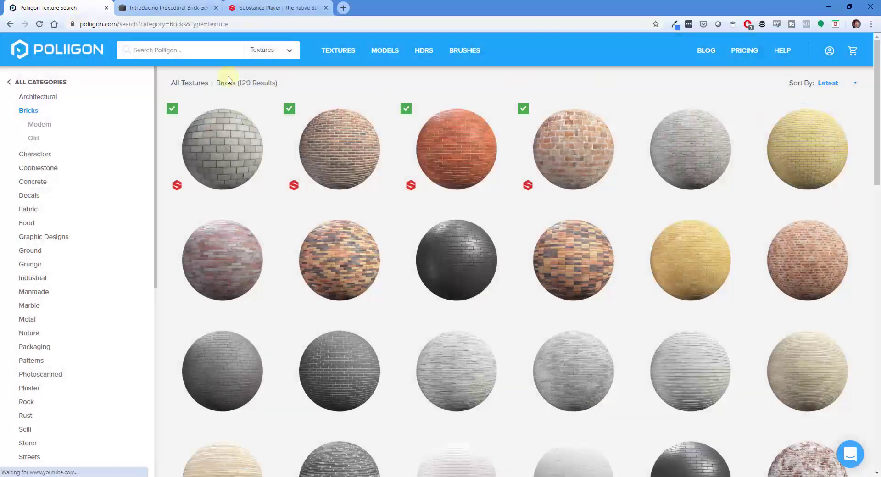
pyautogui.moveTo(344, 157)
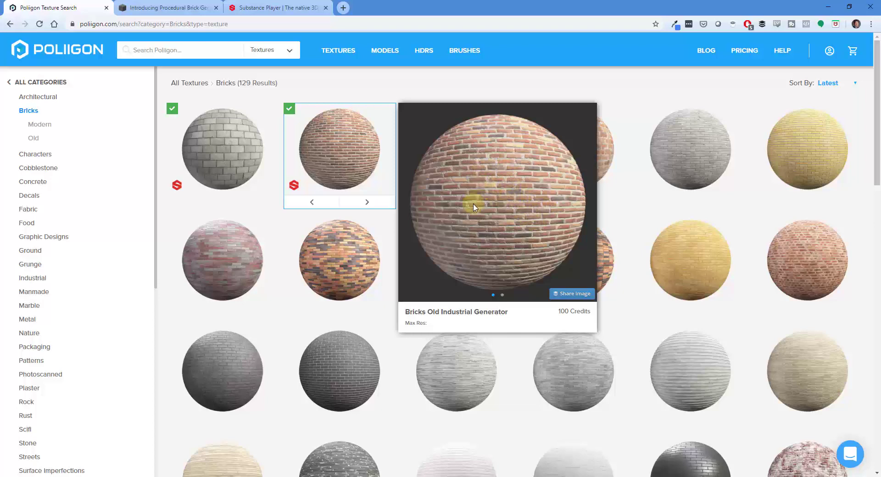
# Switch to the empty Substance Player window and open the BricksOldIndustrialGenerator substance archive.
pyautogui.moveTo(573, 476)
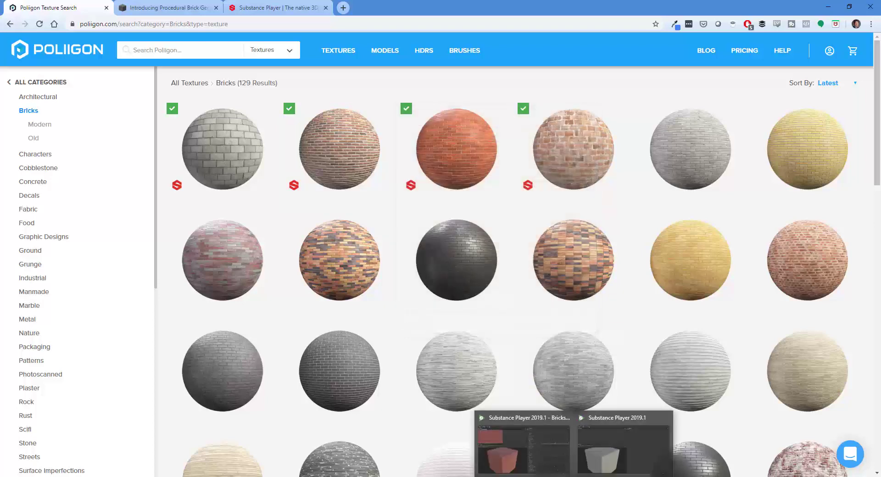
pyautogui.click(602, 456)
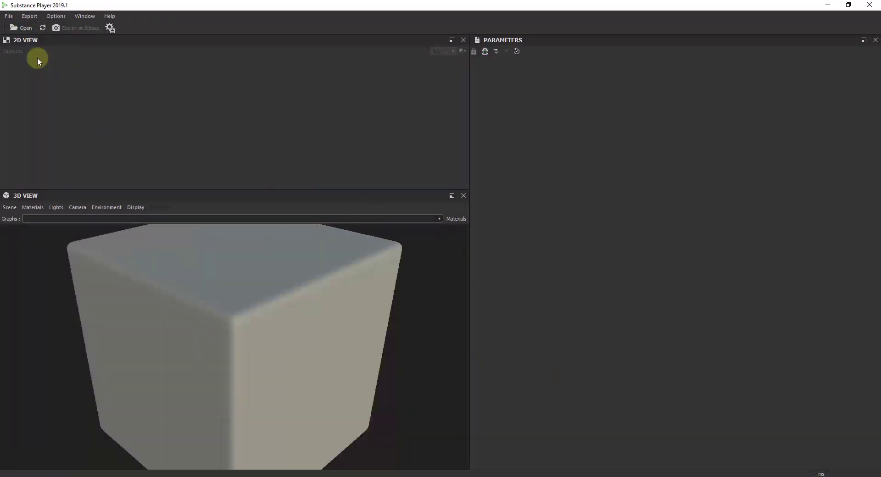
pyautogui.click(21, 27)
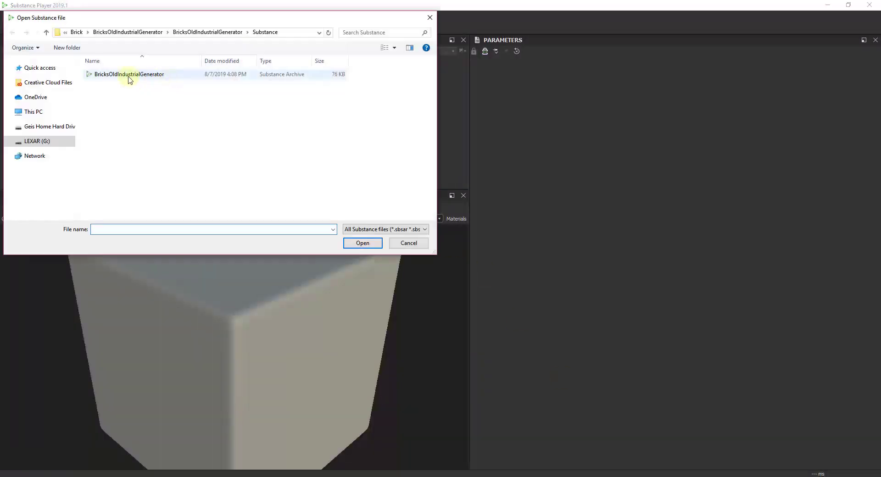
pyautogui.doubleClick(129, 75)
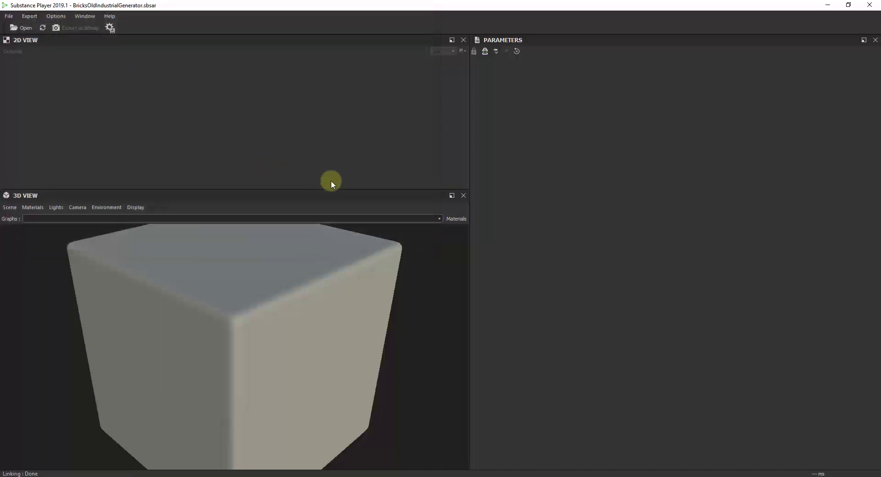
pyautogui.moveTo(281, 311)
pyautogui.mouseDown()
pyautogui.moveTo(233, 393)
pyautogui.moveTo(227, 373)
pyautogui.moveTo(236, 363)
pyautogui.moveTo(279, 346)
pyautogui.moveTo(317, 344)
pyautogui.moveTo(331, 355)
pyautogui.moveTo(304, 368)
pyautogui.moveTo(226, 374)
pyautogui.moveTo(266, 367)
pyautogui.mouseUp()
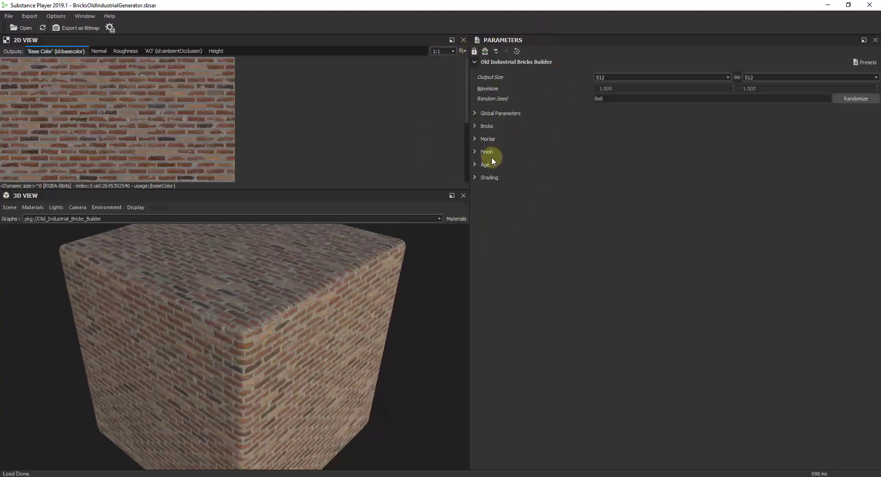
# Set the brick material's output size to 1024 × 1024 and randomize its random seed three times.
pyautogui.click(727, 78)
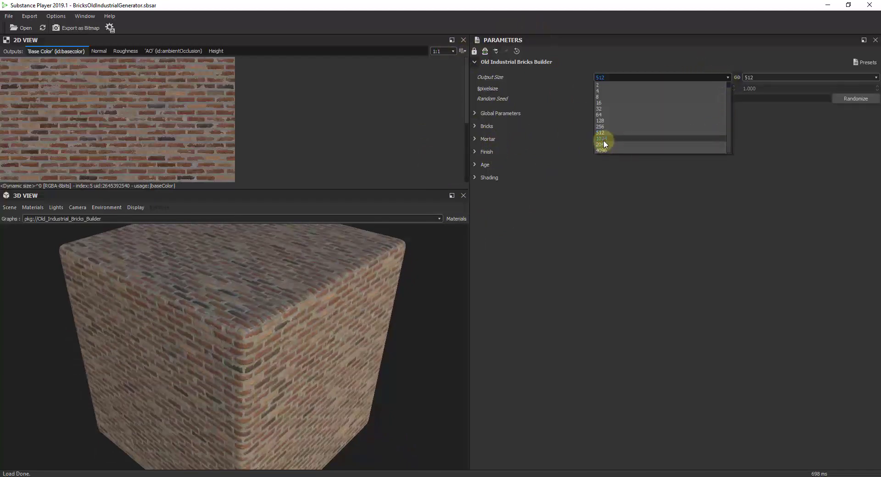
pyautogui.click(607, 139)
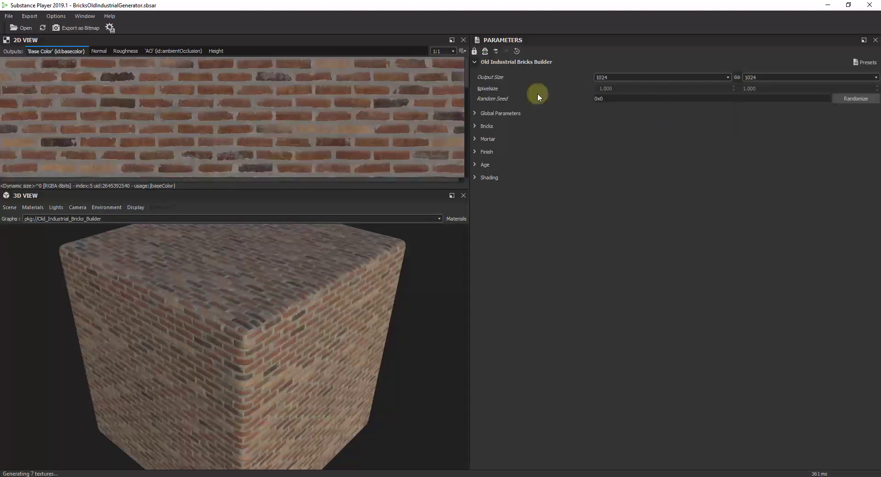
pyautogui.click(851, 100)
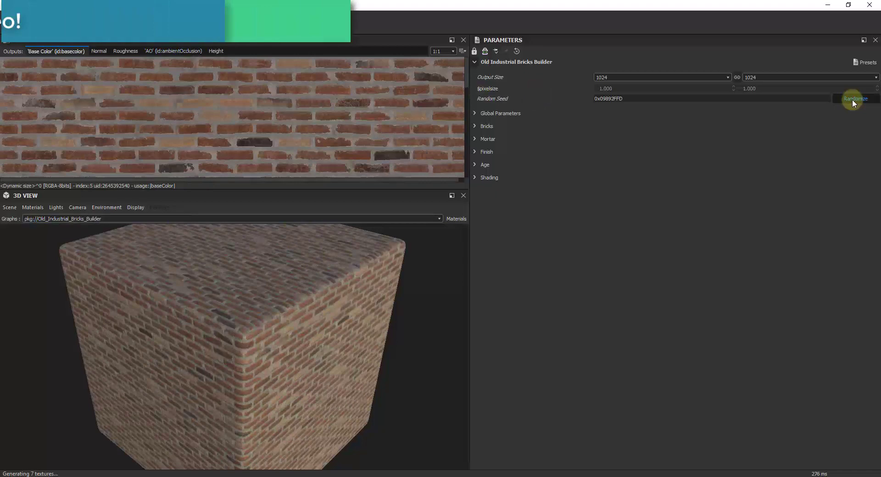
pyautogui.click(852, 100)
pyautogui.click(852, 100)
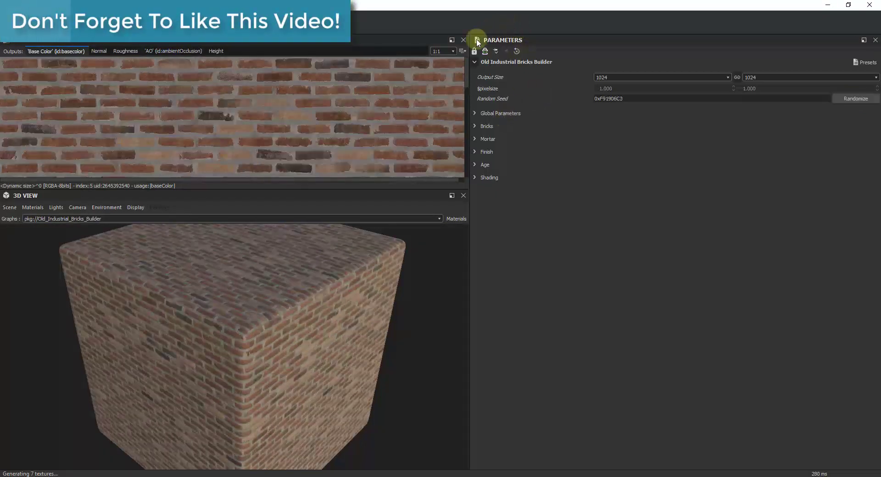
# Adjust the Global Parameters to a Material Scale of about 0.494, Brick Rotation Variation 0.158 and Extrusion 0.063.
pyautogui.click(476, 114)
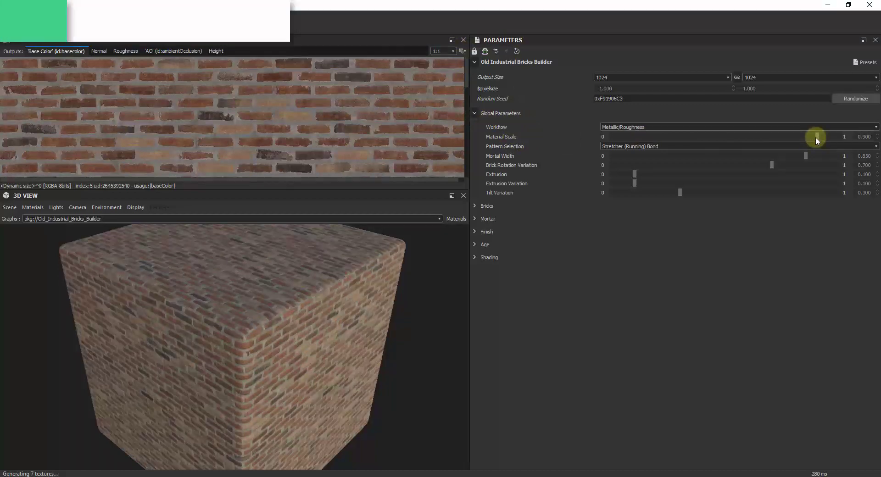
pyautogui.moveTo(816, 136); pyautogui.dragTo(777, 139)
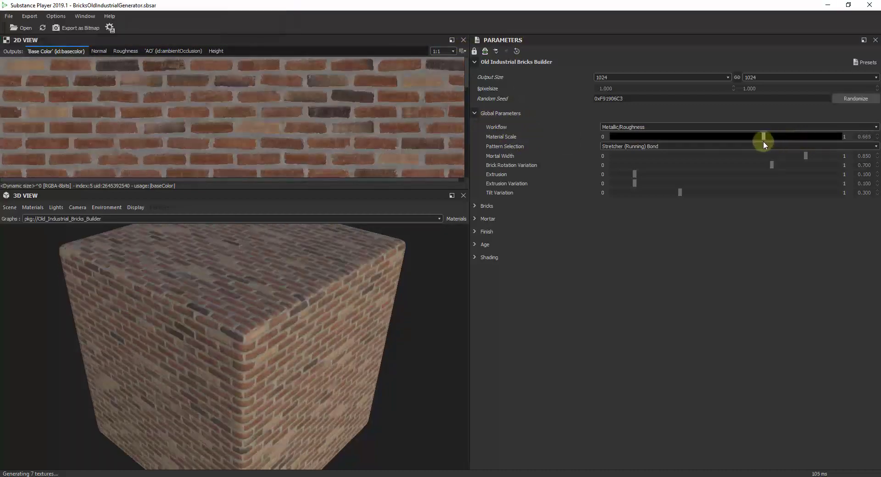
pyautogui.click(726, 137)
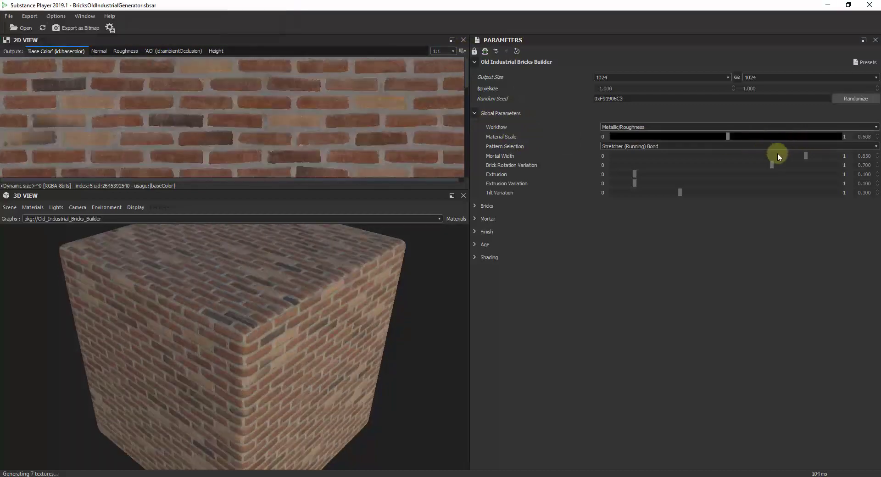
pyautogui.moveTo(772, 166); pyautogui.dragTo(625, 173)
pyautogui.click(634, 173)
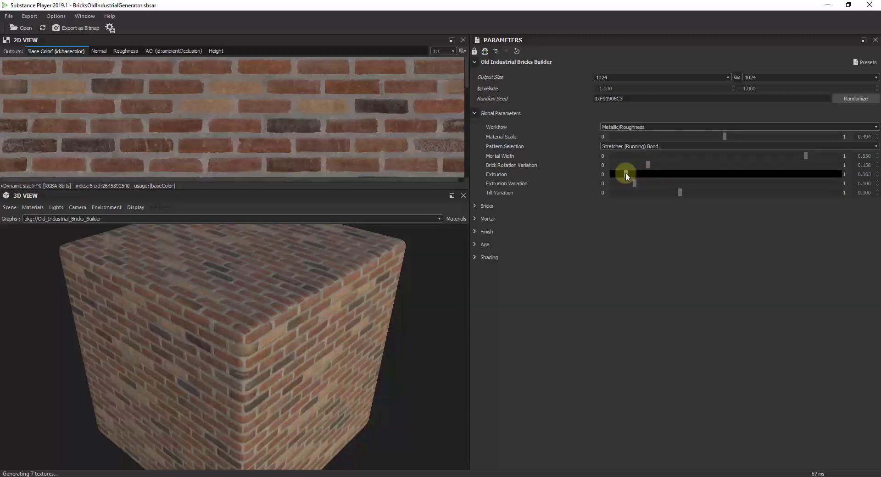
# Try lower Surface Age values for the bricks, restore it to 1.000, and set Bricks Edge Roundness to 0.386.
pyautogui.click(474, 205)
pyautogui.click(484, 221)
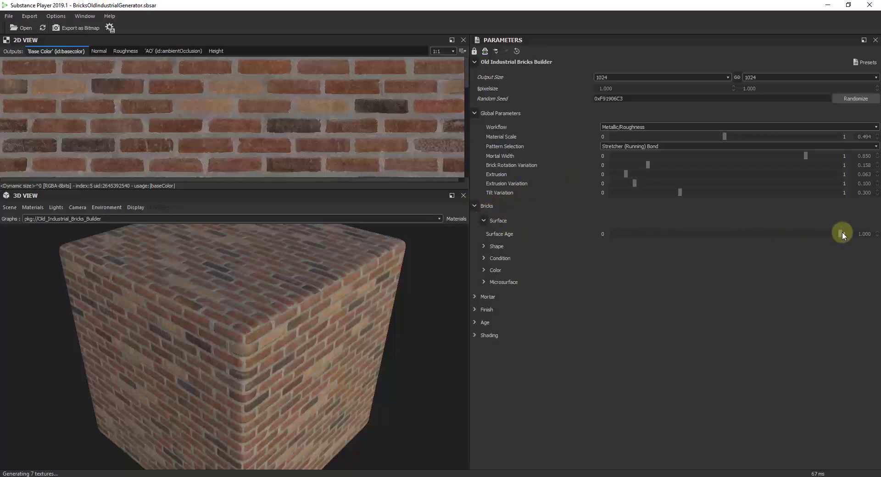
pyautogui.moveTo(837, 232); pyautogui.dragTo(606, 236)
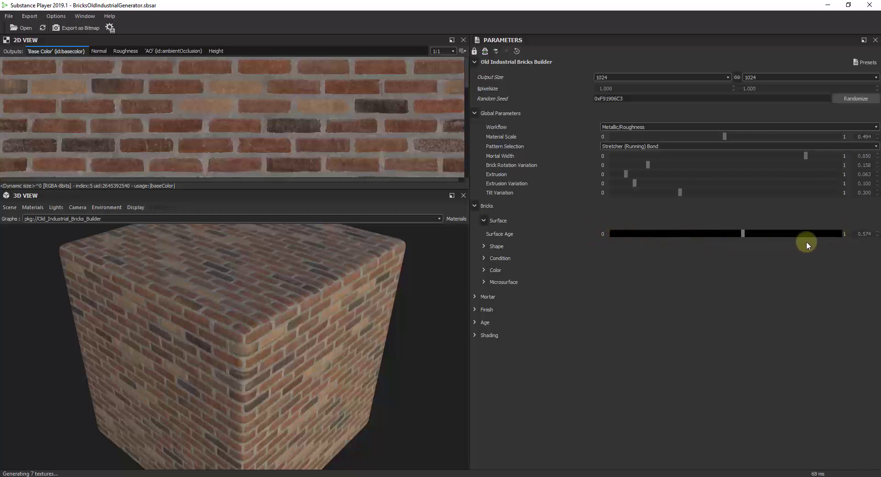
pyautogui.click(495, 247)
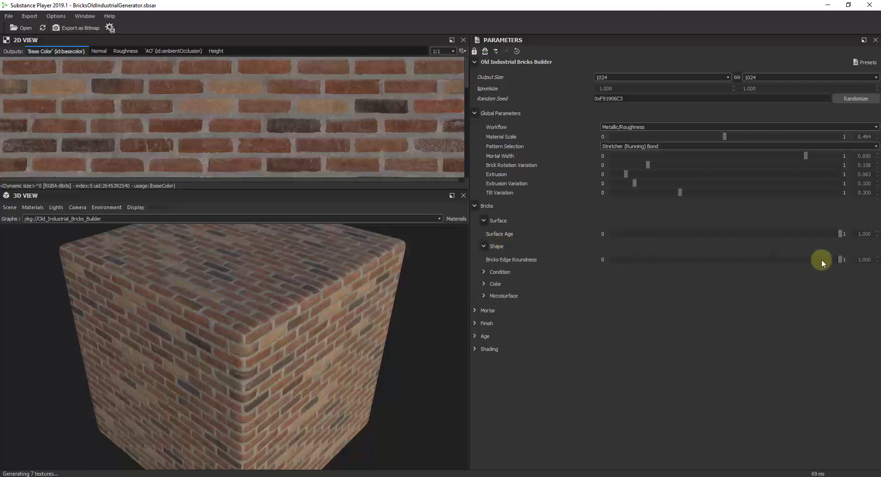
pyautogui.moveTo(838, 260); pyautogui.dragTo(630, 261)
pyautogui.moveTo(710, 264)
pyautogui.mouseDown()
pyautogui.moveTo(743, 260)
pyautogui.moveTo(615, 263)
pyautogui.moveTo(699, 259)
pyautogui.mouseUp()
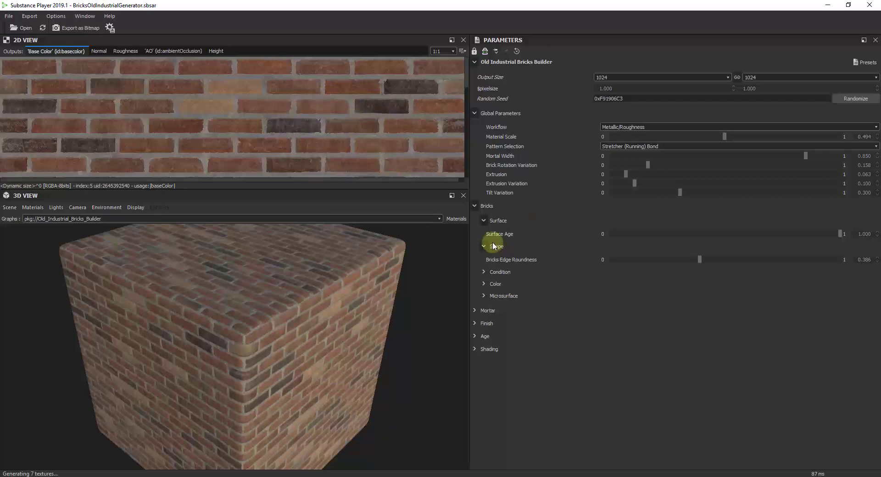
# Try lower Bricks Edge Damage values, restore it to 1.000, and set Burned Bricks Amount to 0.000.
pyautogui.click(483, 273)
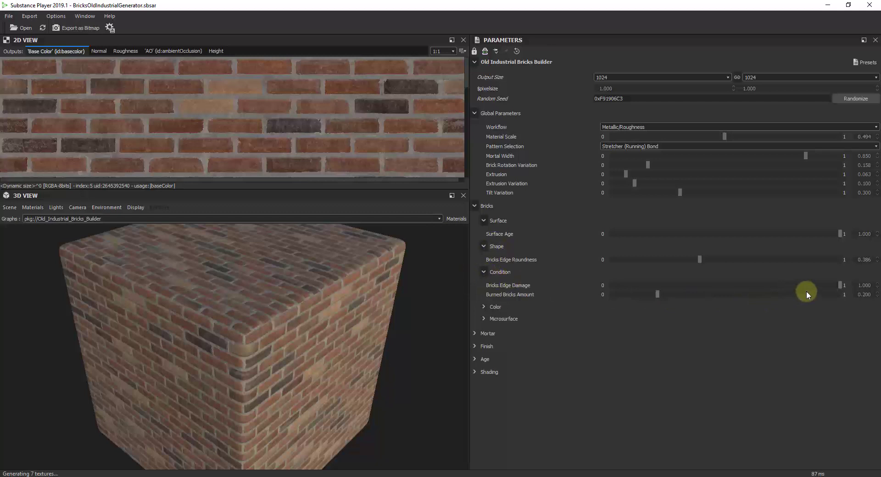
pyautogui.moveTo(841, 285); pyautogui.dragTo(820, 289)
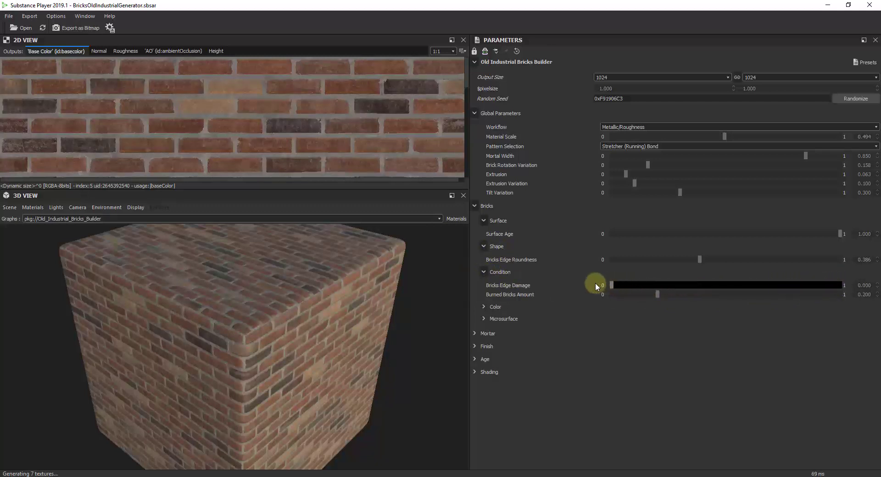
pyautogui.moveTo(611, 285)
pyautogui.mouseDown()
pyautogui.moveTo(653, 284)
pyautogui.moveTo(608, 284)
pyautogui.mouseUp()
pyautogui.moveTo(826, 295); pyautogui.dragTo(861, 287)
pyautogui.moveTo(658, 294)
pyautogui.mouseDown()
pyautogui.moveTo(839, 297)
pyautogui.moveTo(653, 301)
pyautogui.moveTo(569, 293)
pyautogui.mouseUp()
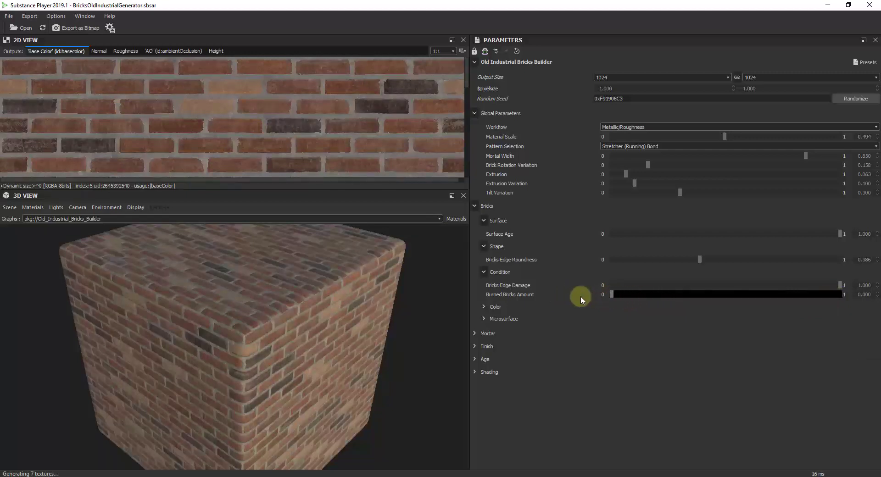
# Set Light Bricks Amount to 0.614 and change the Bricks Color to about 0.402, 0.327, 0.257.
pyautogui.click(483, 306)
pyautogui.moveTo(716, 336); pyautogui.dragTo(764, 340)
pyautogui.click(873, 322)
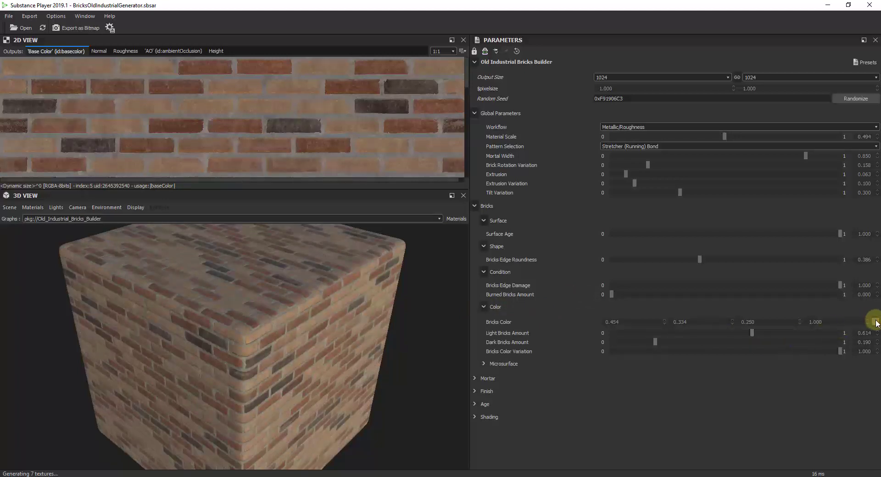
pyautogui.moveTo(460, 275); pyautogui.dragTo(451, 290)
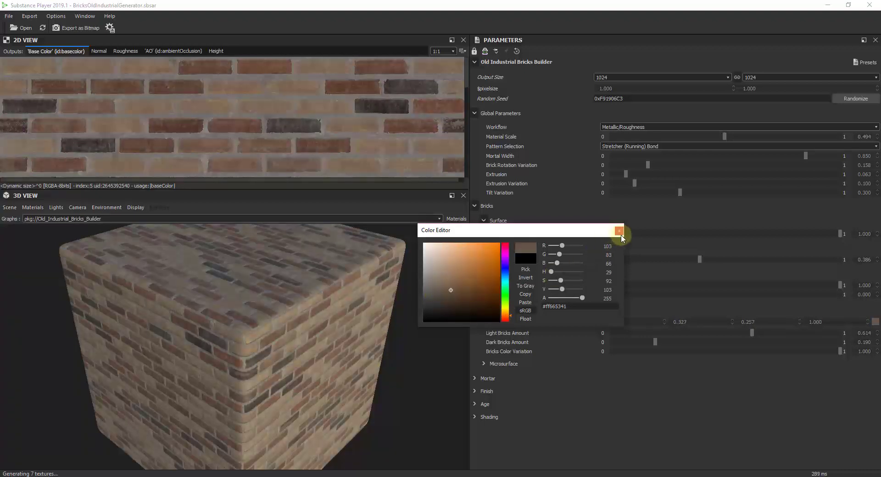
pyautogui.click(619, 231)
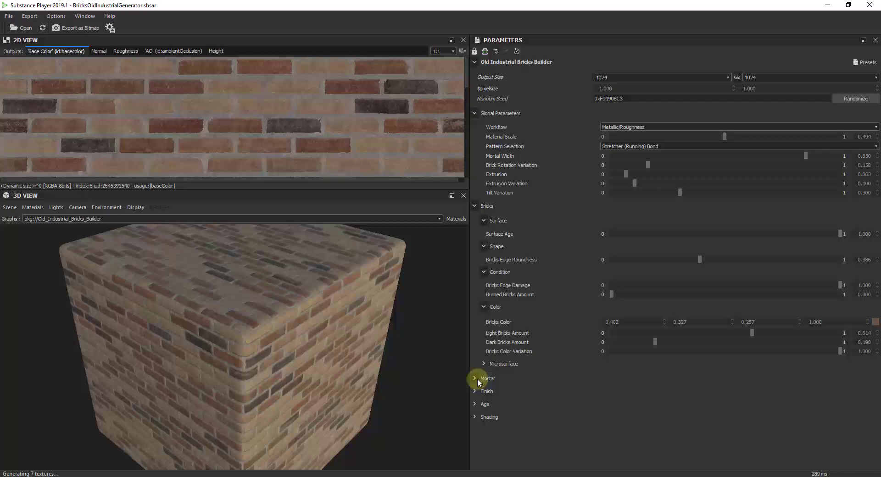
# Look into the Mortar parameter groups, and enable paint in the Finish parameters.
pyautogui.click(475, 392)
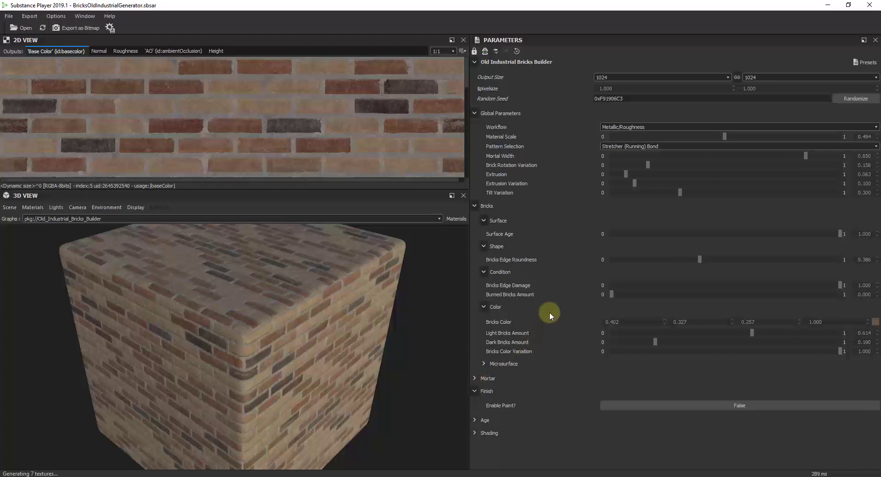
pyautogui.click(475, 379)
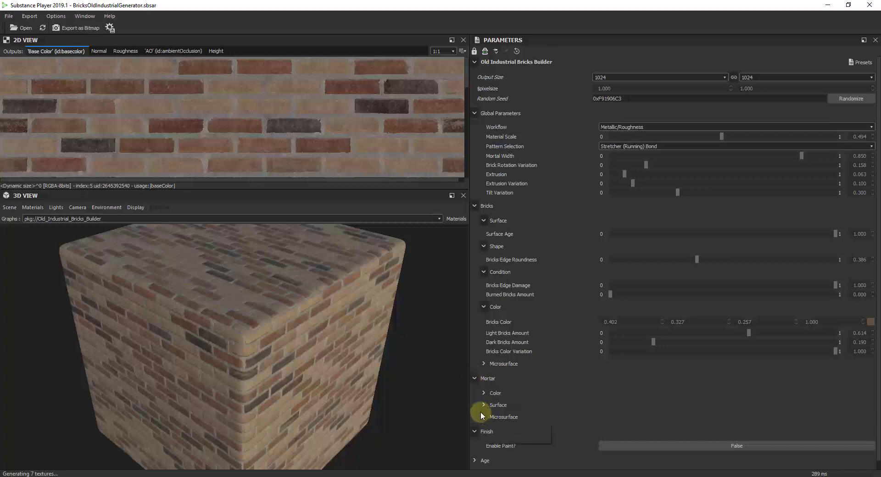
pyautogui.click(474, 378)
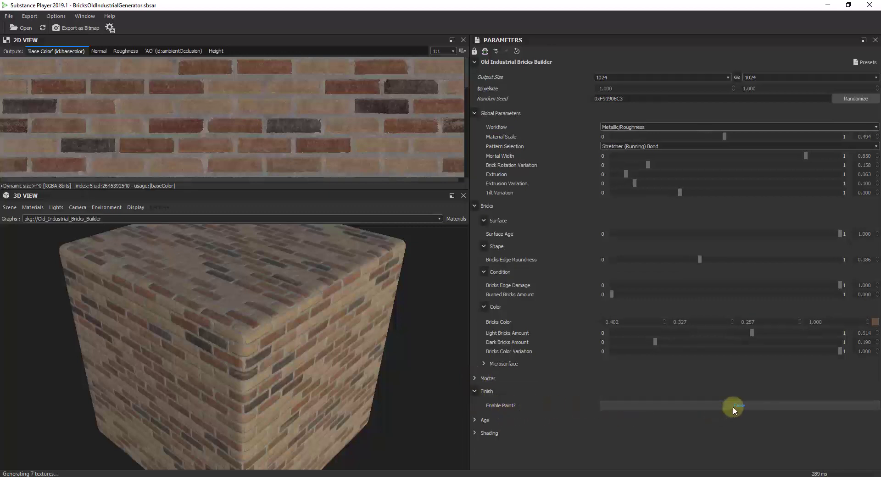
pyautogui.click(732, 405)
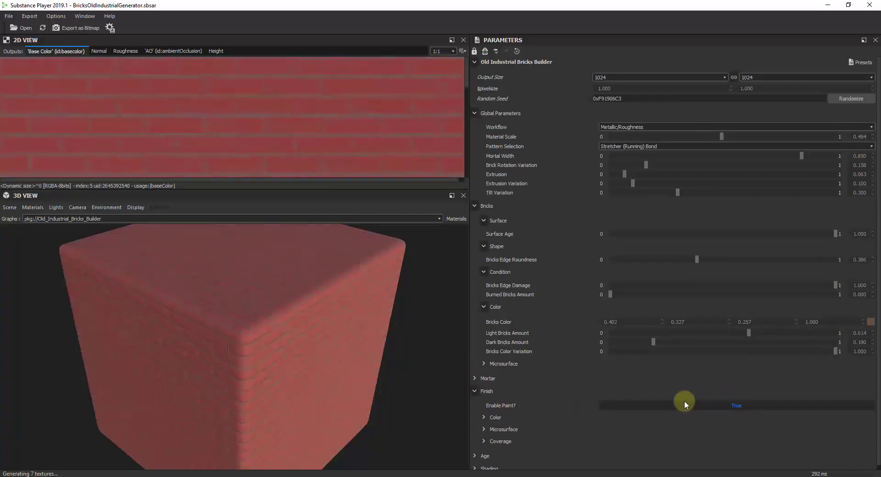
pyautogui.scroll(-1, 709, 404)
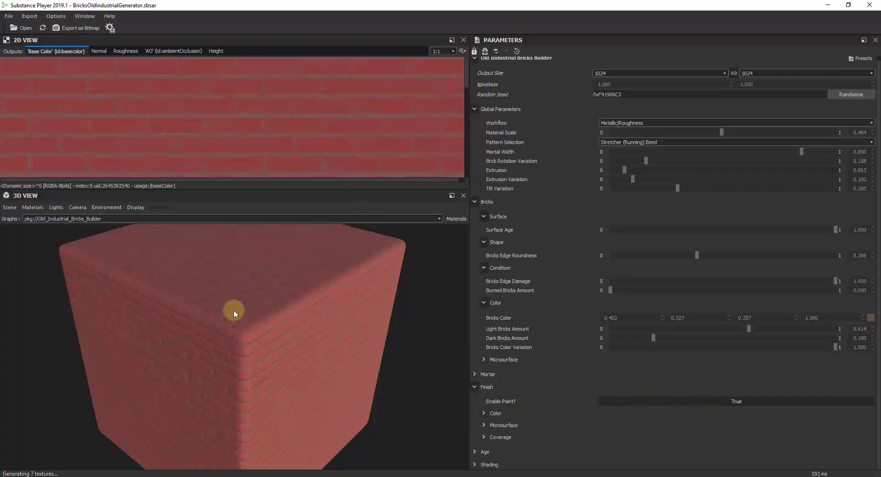
# Try lower Paint Coverage values, raise it to 1.000, and set Paint Coverage Contrast to 0.811.
pyautogui.click(485, 413)
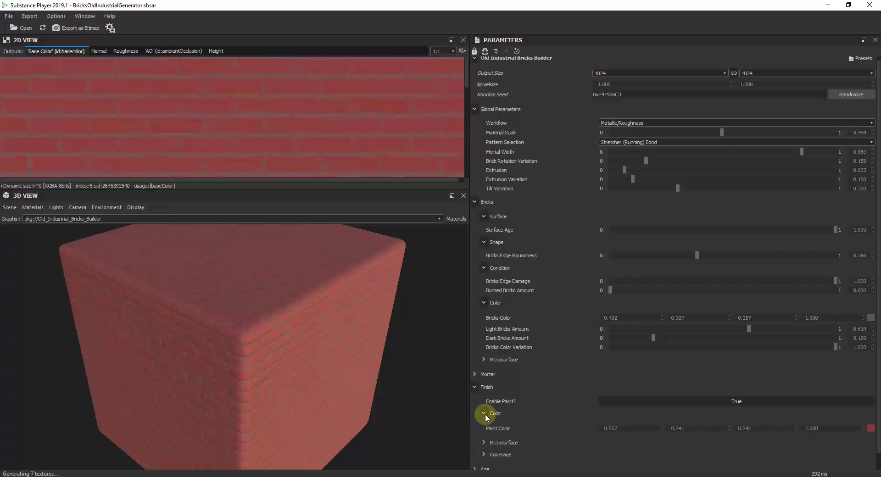
pyautogui.click(490, 454)
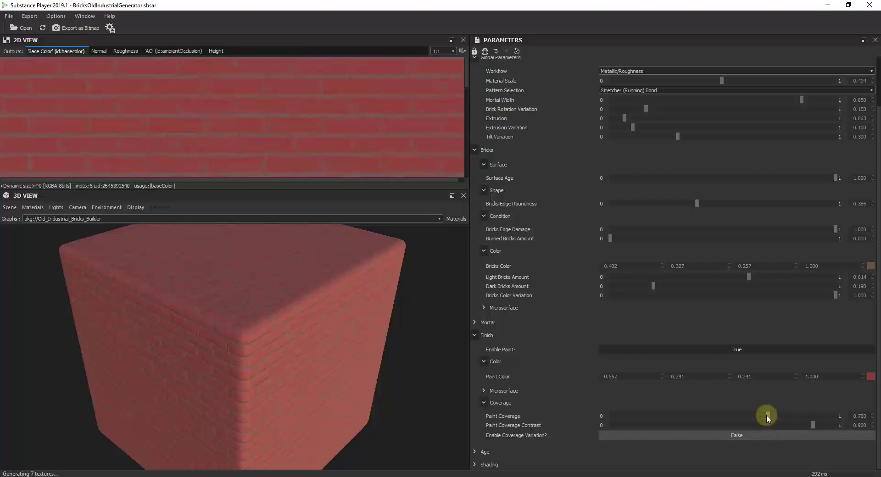
pyautogui.moveTo(766, 415); pyautogui.dragTo(649, 416)
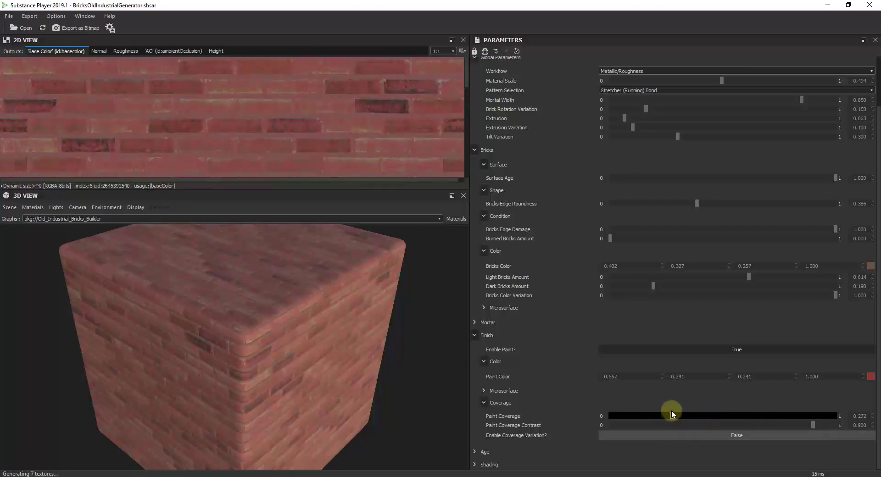
pyautogui.moveTo(693, 413); pyautogui.dragTo(821, 417)
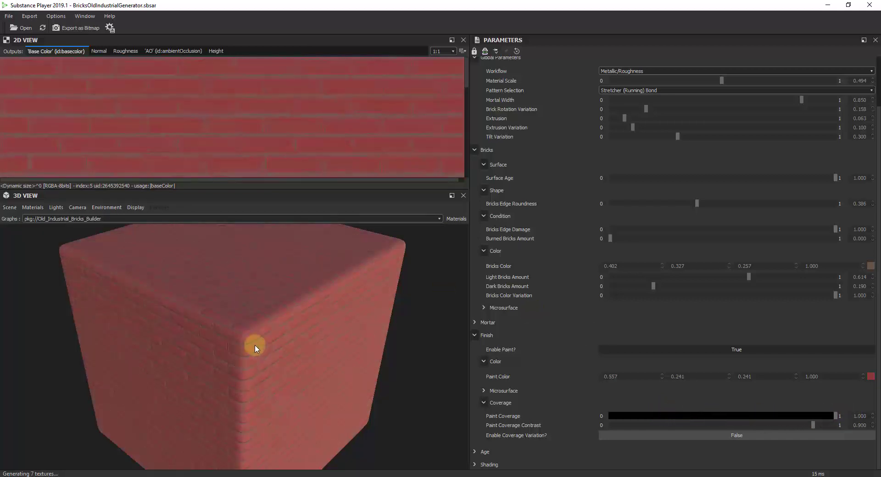
pyautogui.moveTo(813, 425); pyautogui.dragTo(792, 425)
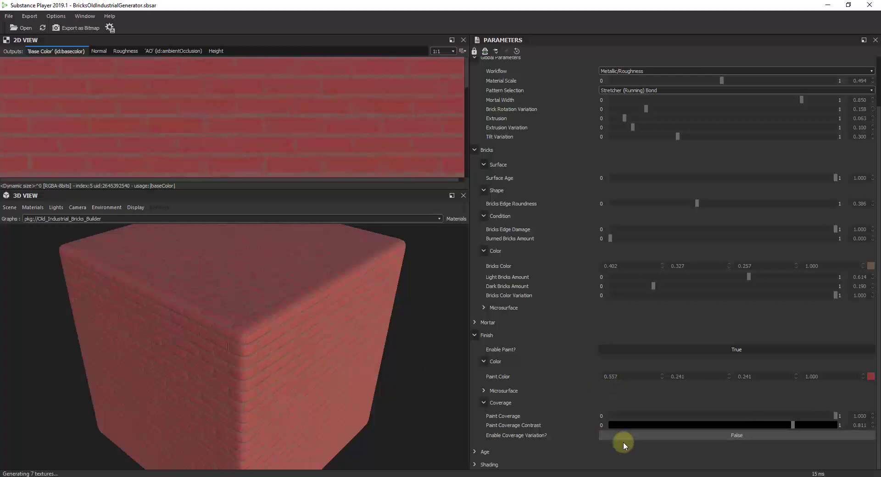
# Enable Coverage Variation for the paint and set the Coverage Variation amount to 0.484.
pyautogui.click(722, 438)
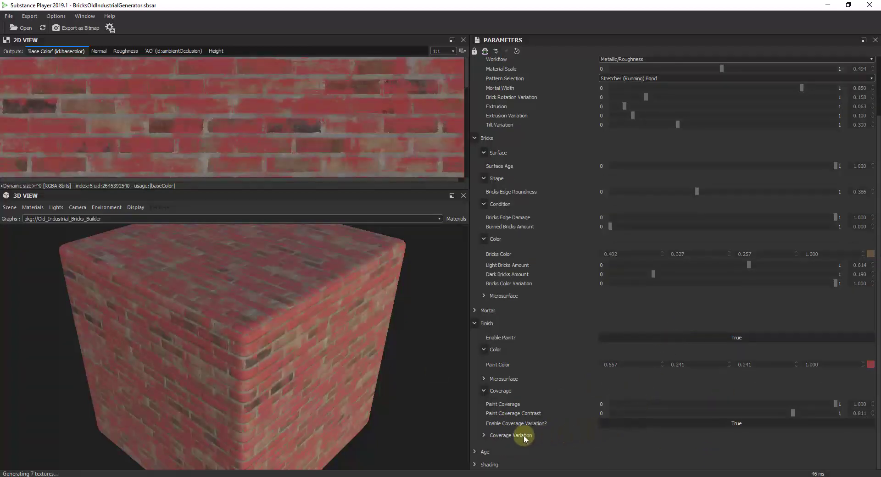
pyautogui.click(485, 435)
pyautogui.scroll(-2, 518, 395)
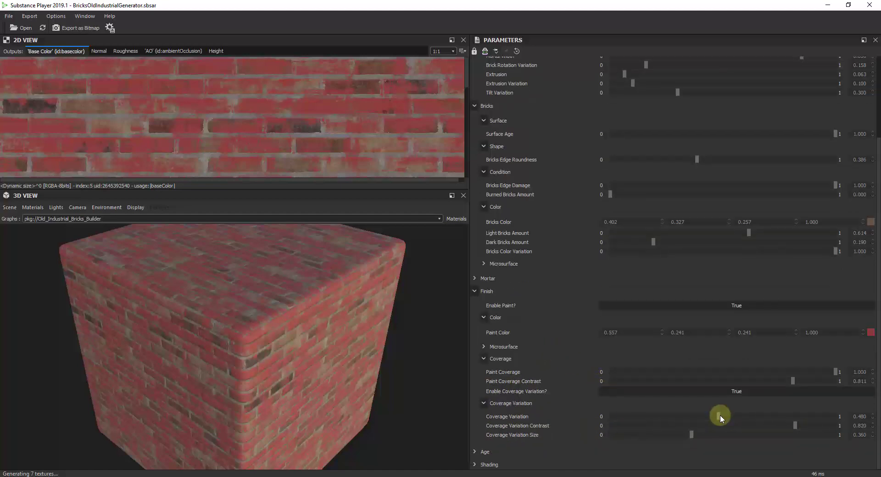
pyautogui.moveTo(719, 415)
pyautogui.mouseDown()
pyautogui.moveTo(791, 417)
pyautogui.moveTo(618, 421)
pyautogui.moveTo(736, 422)
pyautogui.moveTo(713, 430)
pyautogui.mouseUp()
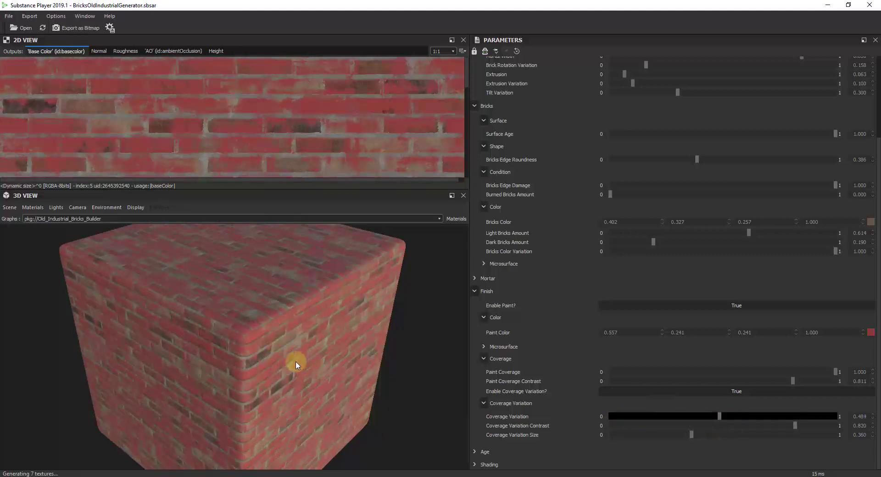
pyautogui.moveTo(294, 364); pyautogui.dragTo(288, 343)
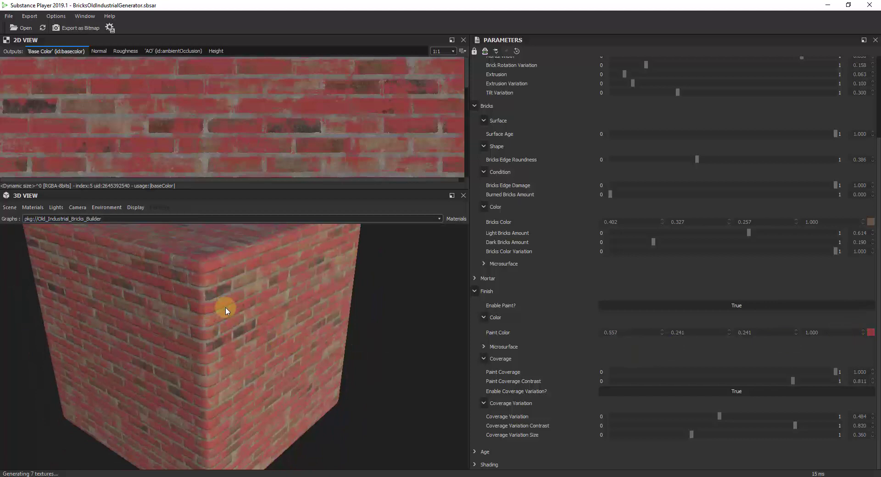
# Try white as the Paint Color, change it to a gray of about 0.414, 0.384, 0.384, and inspect the painted bricks up close.
pyautogui.click(870, 332)
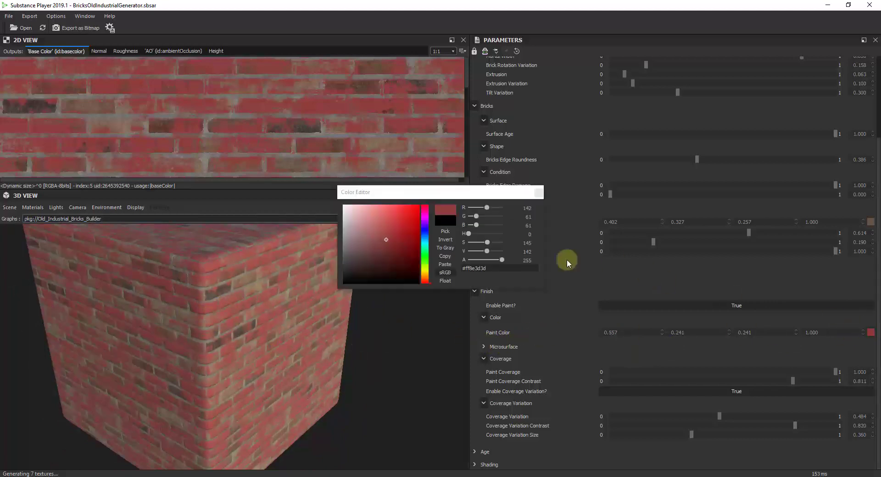
pyautogui.click(343, 206)
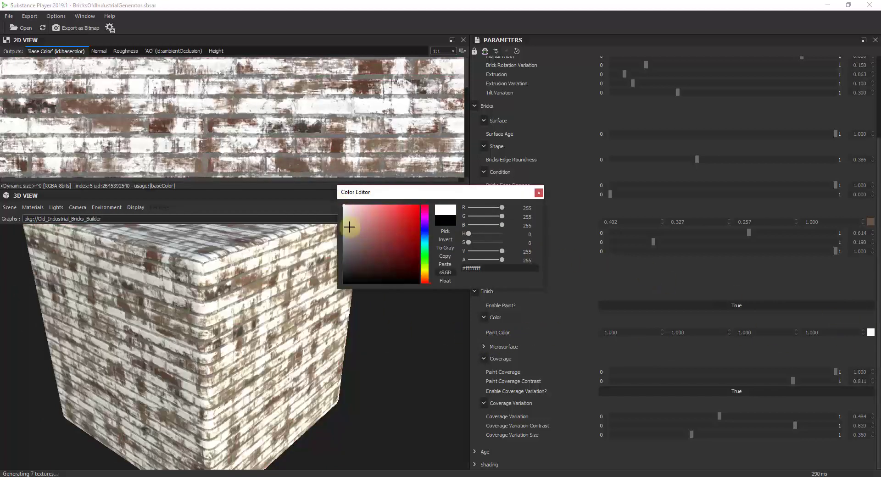
pyautogui.moveTo(348, 226)
pyautogui.mouseDown()
pyautogui.moveTo(347, 245)
pyautogui.moveTo(386, 246)
pyautogui.moveTo(348, 251)
pyautogui.mouseUp()
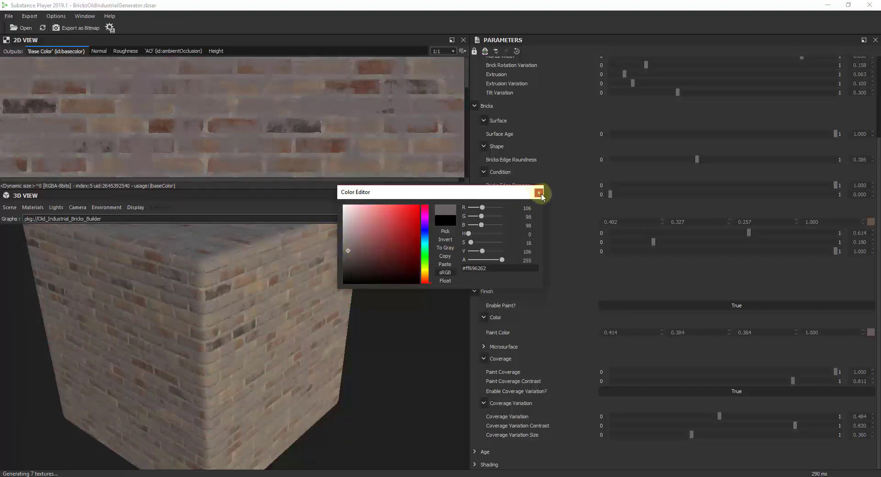
pyautogui.click(538, 192)
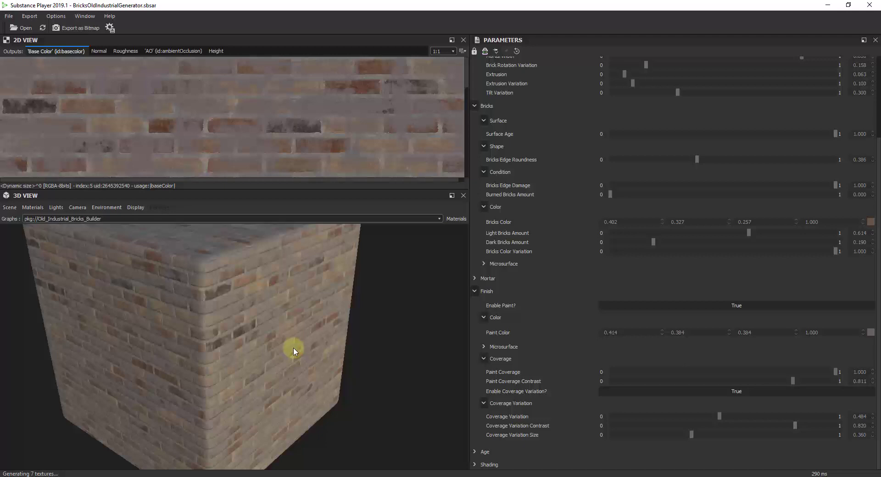
pyautogui.moveTo(296, 346); pyautogui.dragTo(223, 307)
pyautogui.scroll(5, 173, 360)
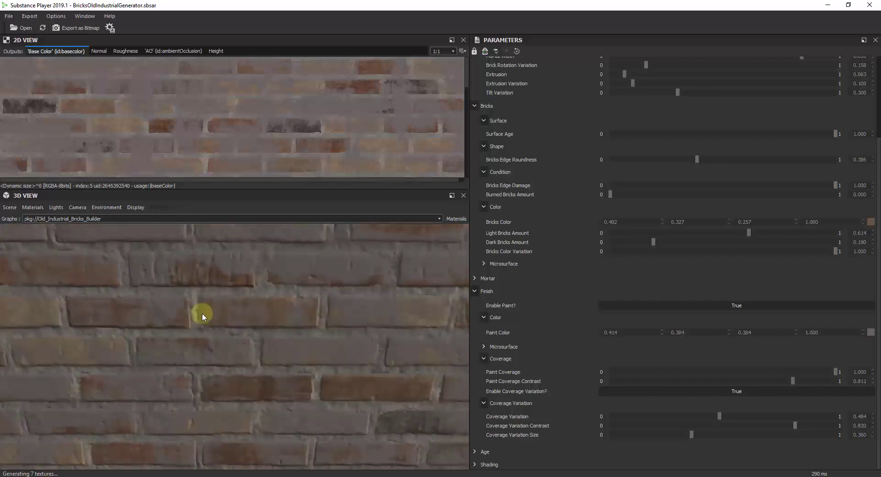
pyautogui.moveTo(332, 306); pyautogui.dragTo(471, 448)
# In the Age parameters, set Dust Amount to 0.165, try higher Wetness values and restore Wetness to 0.000.
pyautogui.click(475, 452)
pyautogui.scroll(-1, 553, 330)
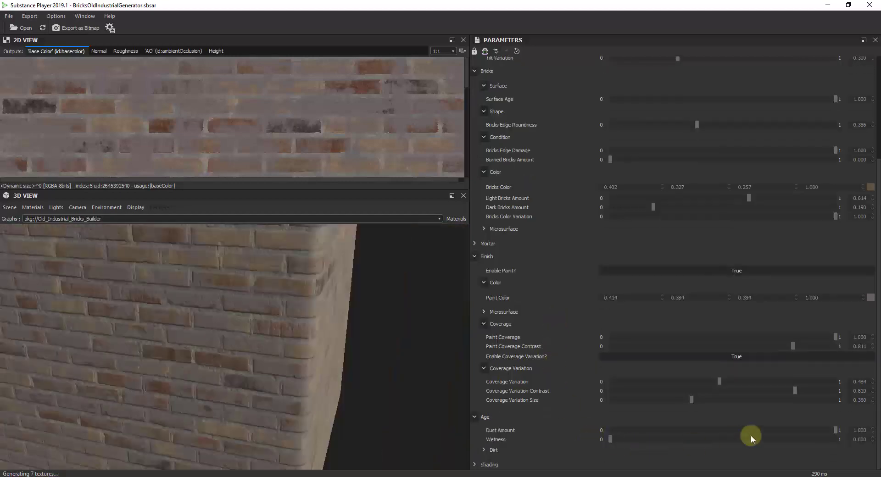
pyautogui.moveTo(835, 430); pyautogui.dragTo(647, 430)
pyautogui.click(708, 440)
pyautogui.moveTo(739, 439); pyautogui.dragTo(487, 454)
# Enable Top Dirt in the Age parameters, show its settings, and inspect the dirt on the cube.
pyautogui.click(484, 450)
pyautogui.scroll(-2, 576, 397)
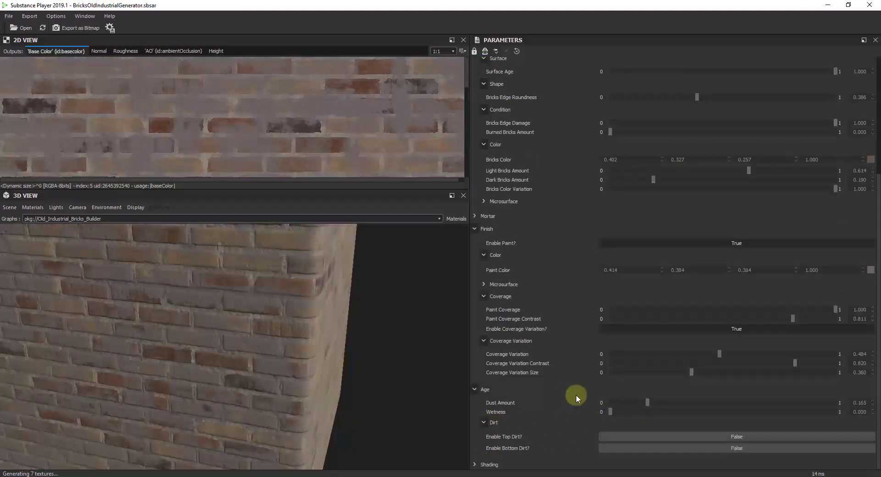
pyautogui.click(683, 435)
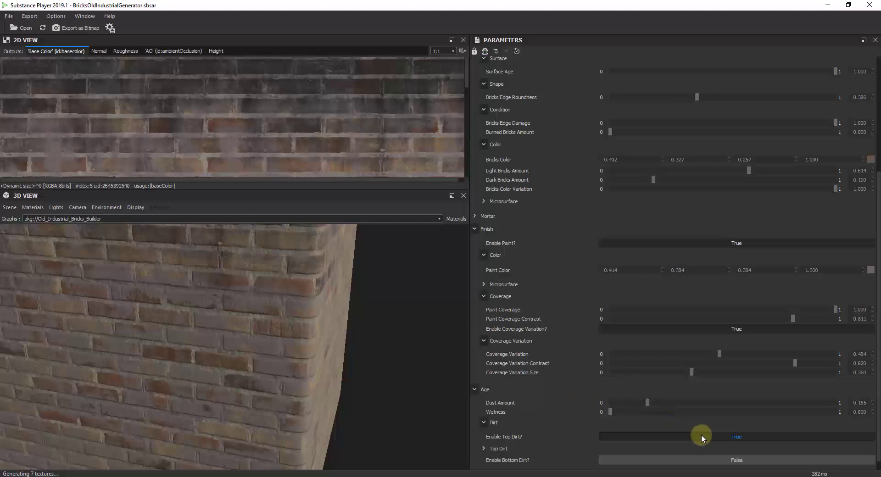
pyautogui.scroll(-5, 206, 298)
pyautogui.click(485, 448)
pyautogui.scroll(-4, 663, 383)
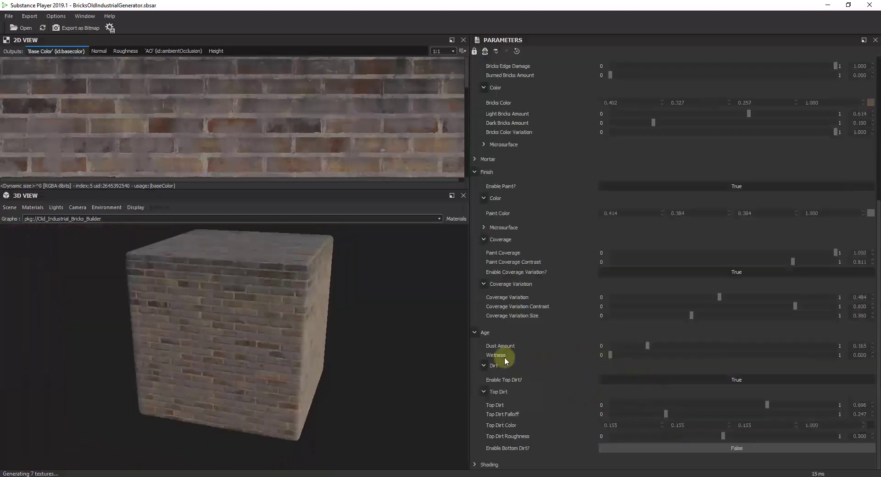
pyautogui.moveTo(293, 273); pyautogui.dragTo(259, 260)
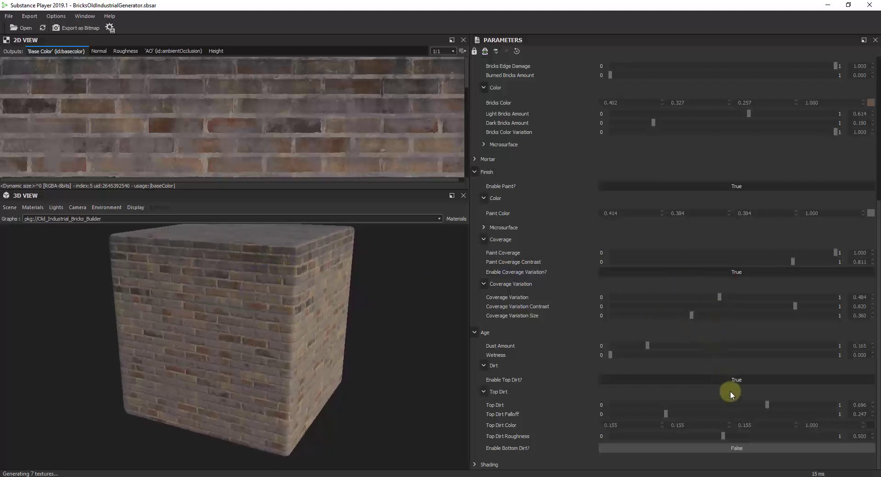
# Disable both Top Dirt and the paint finish on the brick material.
pyautogui.click(719, 379)
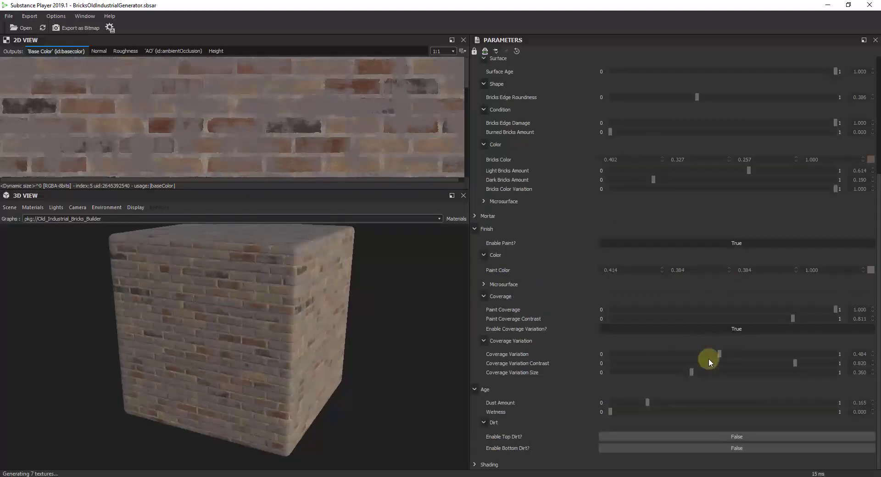
pyautogui.click(722, 244)
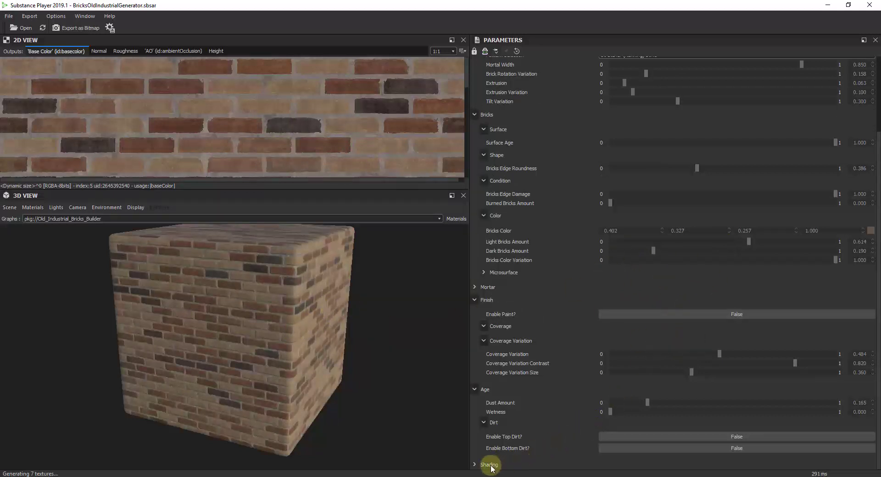
# In the Shading parameters, set Normal Map Intensity to 0.489 and Ambient Occlusion Intensity to 0.623, and check the shading on the cube.
pyautogui.click(474, 465)
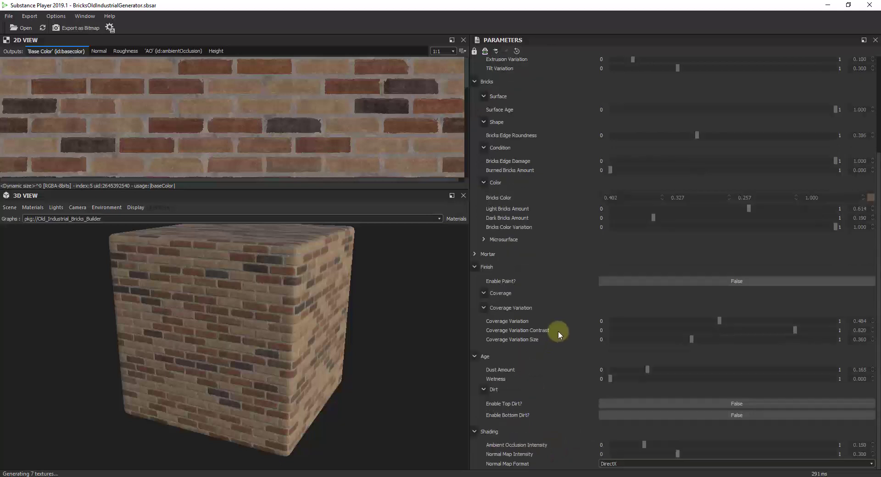
pyautogui.moveTo(678, 454); pyautogui.dragTo(720, 459)
pyautogui.click(750, 445)
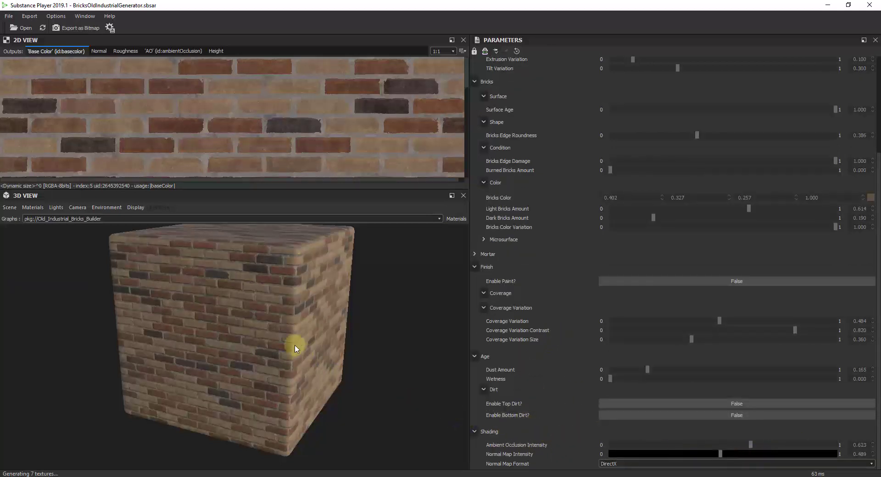
pyautogui.moveTo(291, 345); pyautogui.dragTo(204, 318)
pyautogui.moveTo(204, 319); pyautogui.dragTo(317, 310, button='right')
pyautogui.moveTo(267, 280); pyautogui.dragTo(270, 288, button='right')
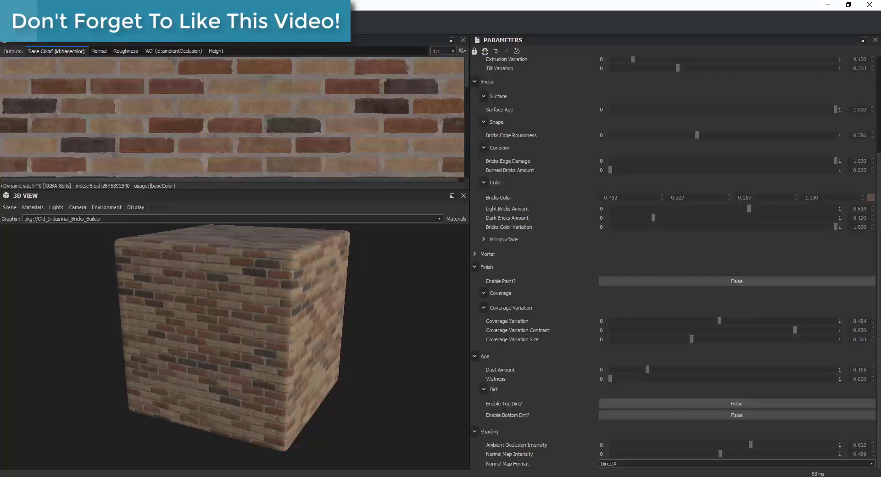
# Start a bitmap export and create the output folder "Brick Generator - Old Industrial - Brick Variation" inside the Brick folder.
pyautogui.click(174, 23)
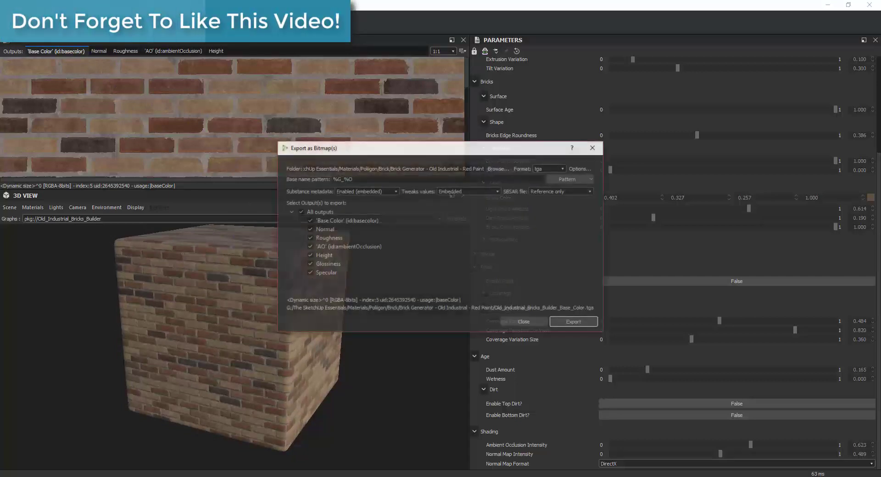
pyautogui.click(499, 168)
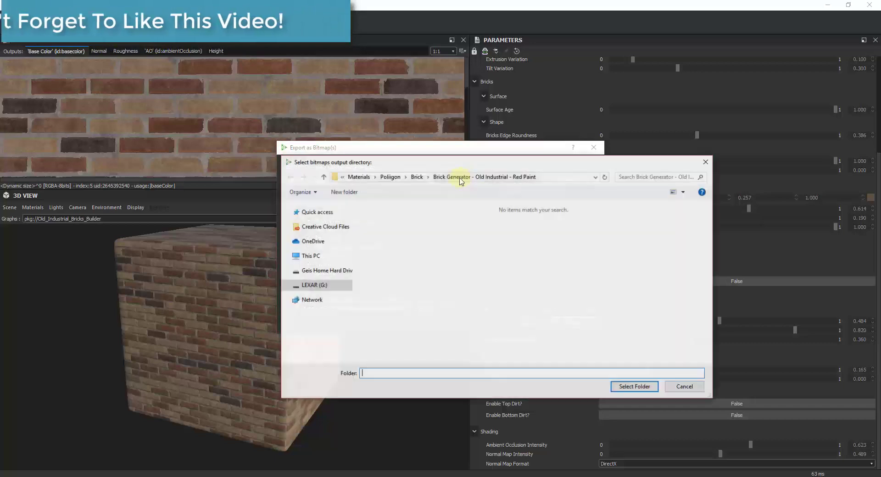
pyautogui.click(415, 176)
pyautogui.rightClick(394, 321)
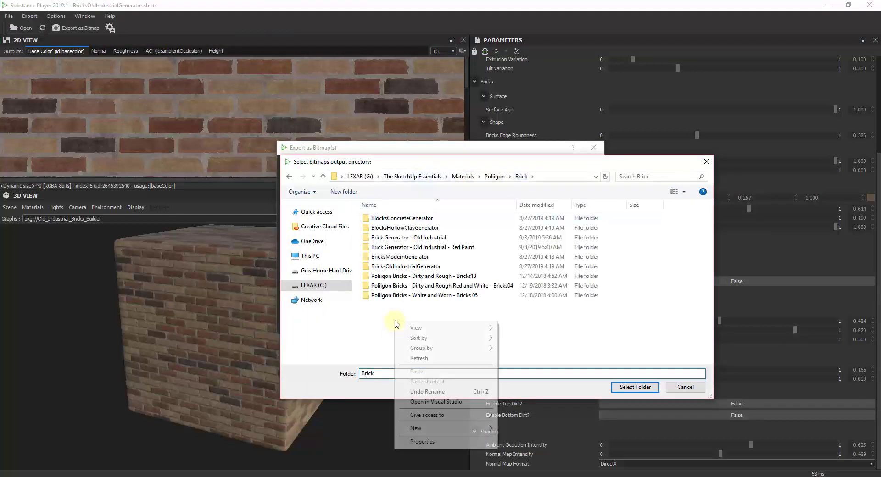
pyautogui.moveTo(420, 432)
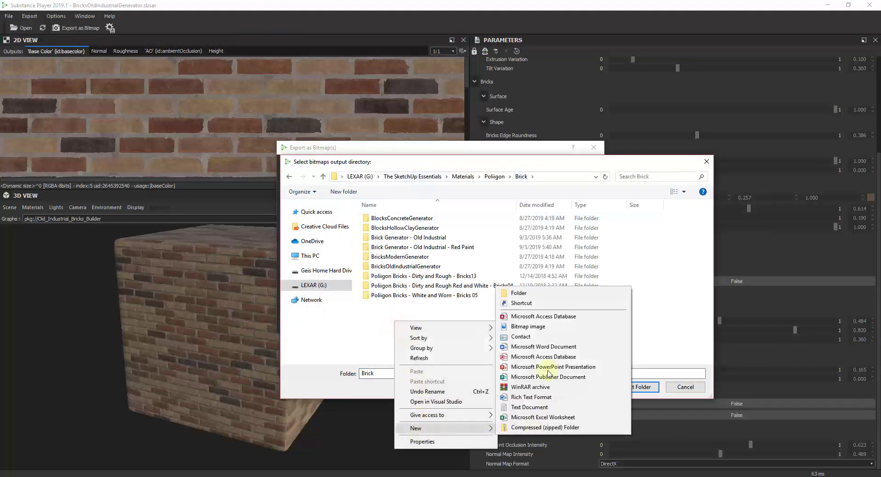
pyautogui.click(522, 293)
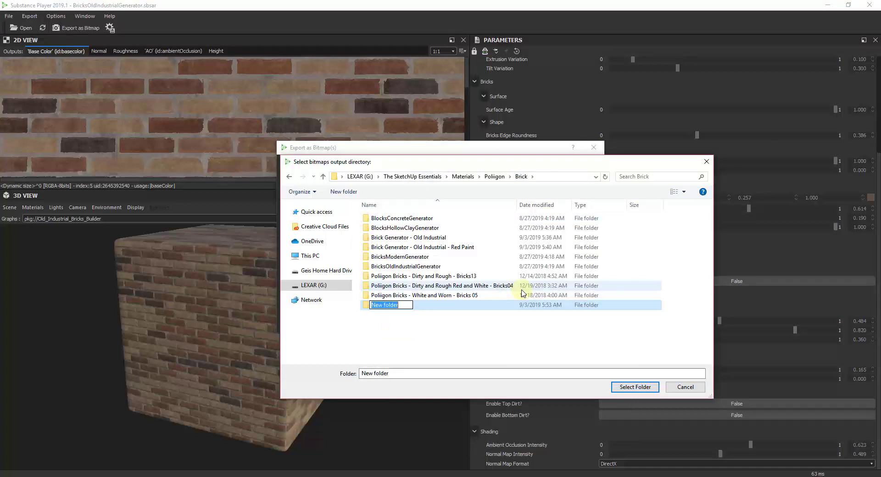
pyautogui.write('Brick Generator')
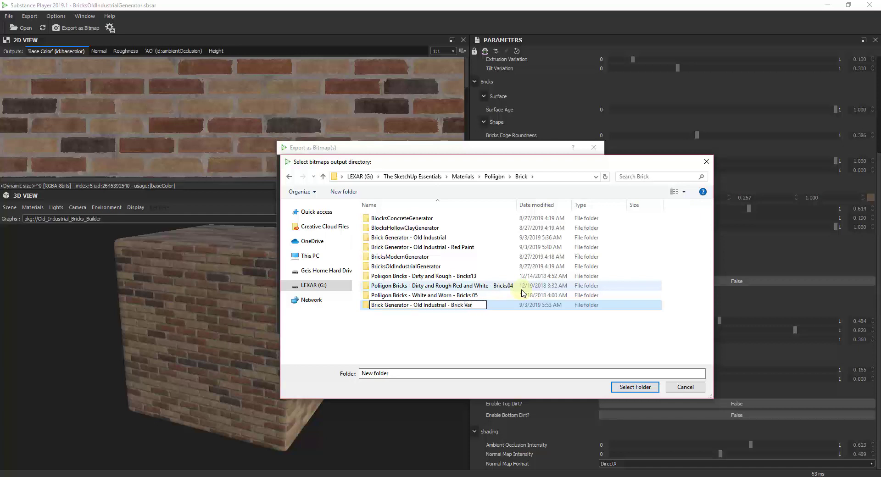
pyautogui.write('ation')
pyautogui.press('Return')
# Choose the Brick Variation folder as the export destination and export all outputs as tga bitmaps.
pyautogui.doubleClick(454, 305)
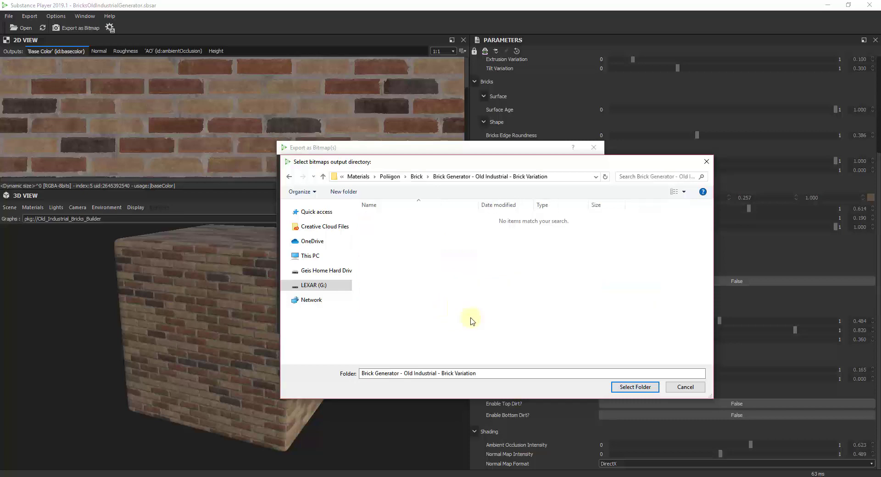
pyautogui.click(635, 387)
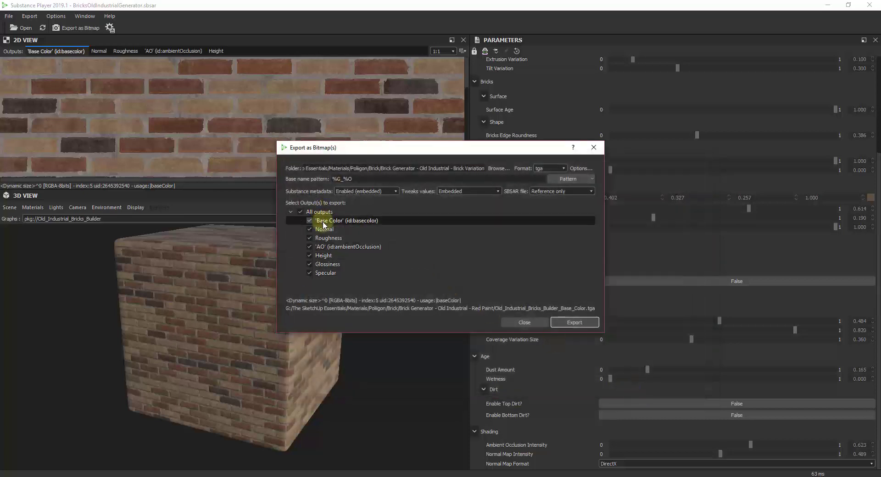
pyautogui.click(573, 322)
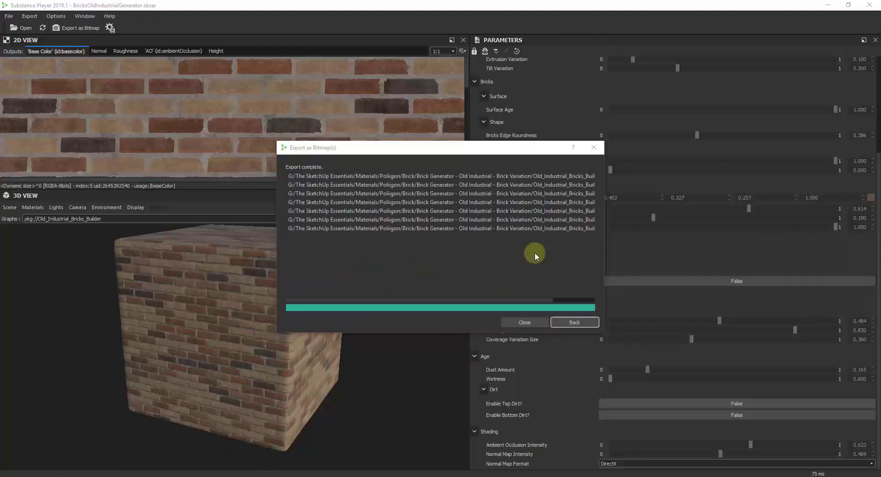
# Switch to Lumion and assign a Standard material to the school building's framed corner facade panels.
pyautogui.click(598, 475)
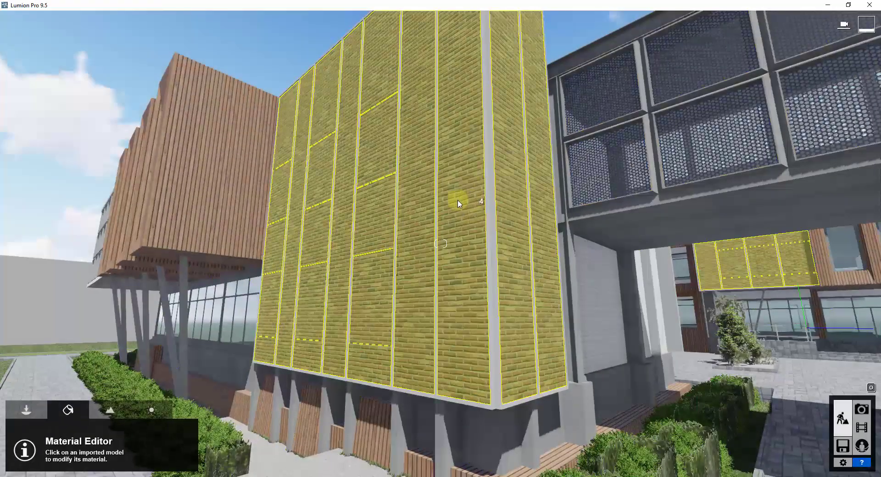
pyautogui.moveTo(468, 244); pyautogui.dragTo(457, 230, button='right')
pyautogui.click(458, 230)
pyautogui.click(42, 436)
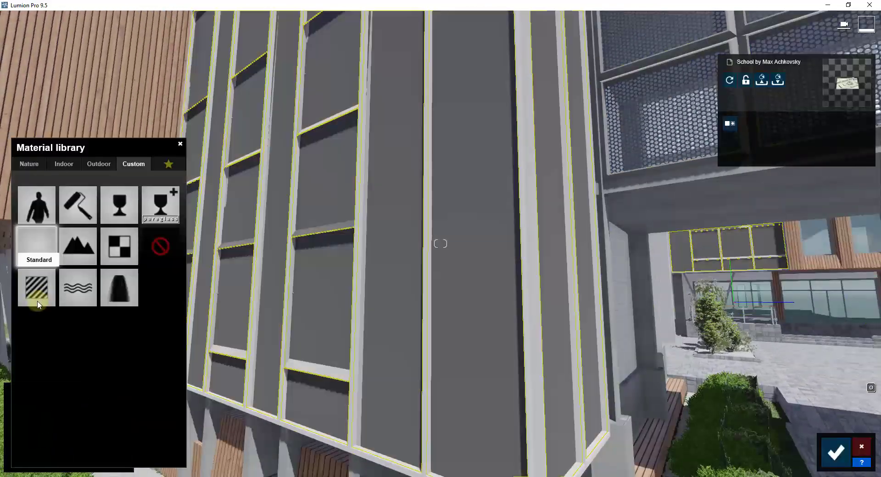
pyautogui.click(32, 296)
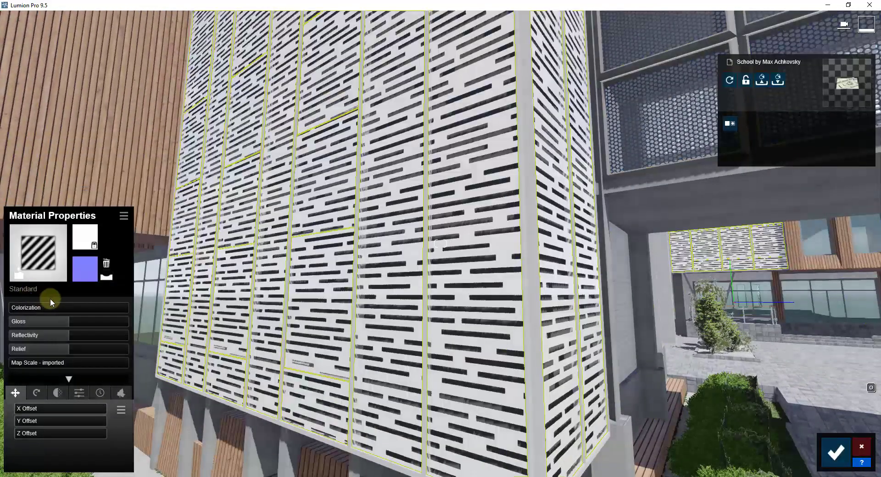
# Load Old_Industrial_Bricks_Builder_Base_Color.tga from the Brick Variation folder as the facade's color map and set Map Scale to 1.8.
pyautogui.click(85, 236)
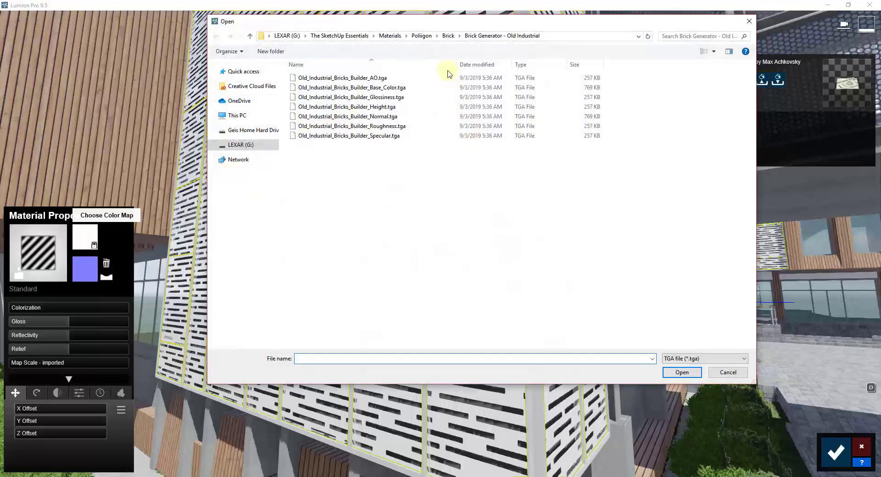
pyautogui.click(447, 37)
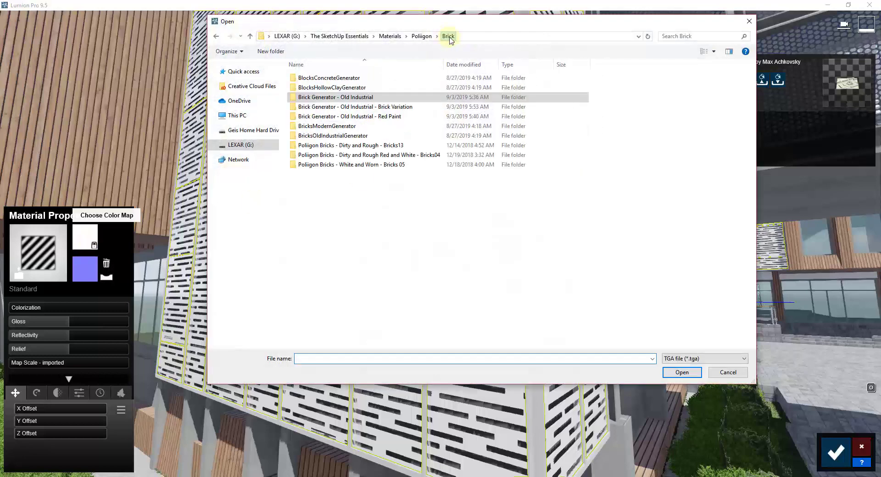
pyautogui.doubleClick(380, 109)
pyautogui.moveTo(405, 64); pyautogui.dragTo(448, 64)
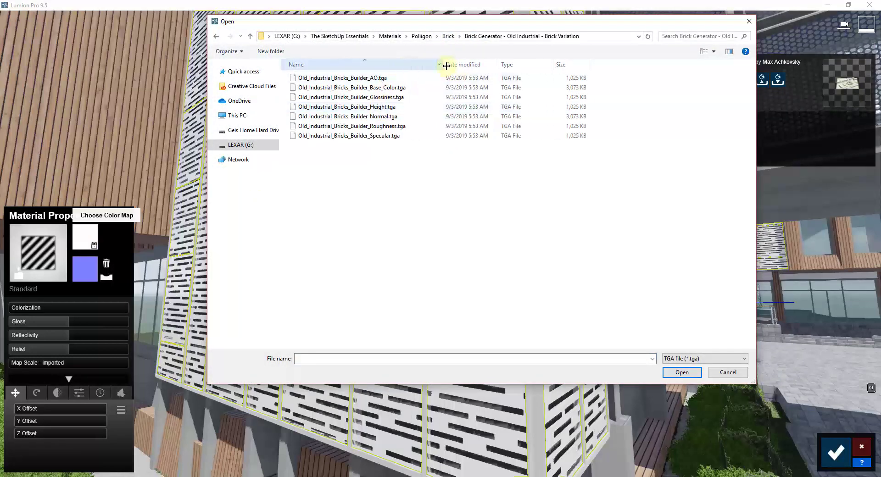
pyautogui.click(379, 88)
pyautogui.doubleClick(379, 89)
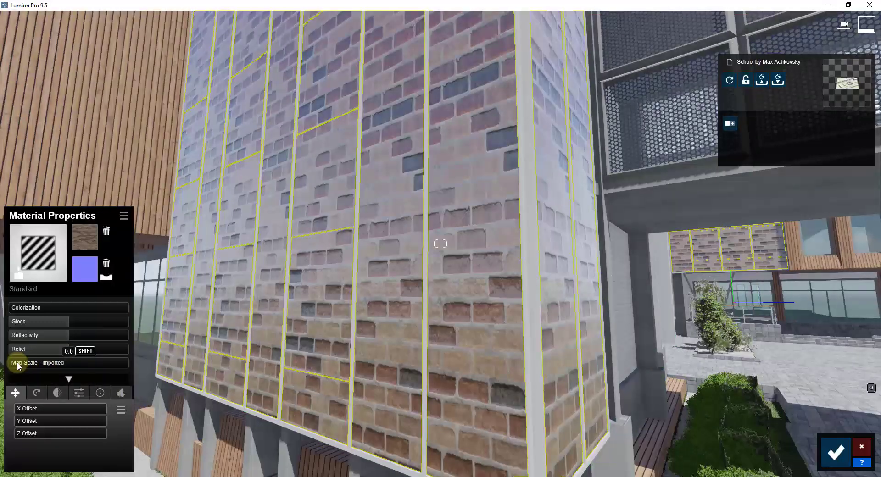
pyautogui.click(18, 363)
pyautogui.moveTo(27, 365); pyautogui.dragTo(39, 362)
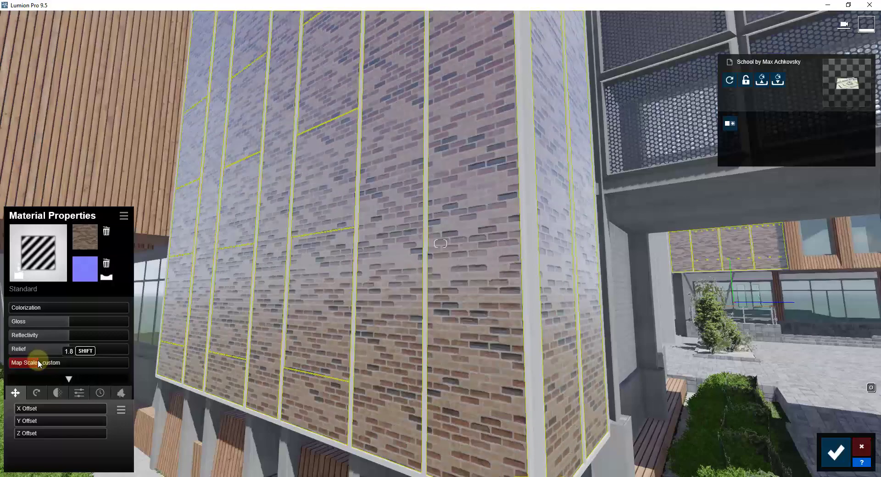
# Load Old_Industrial_Bricks_Builder_Normal.tga from "Brick Generator - Old Industrial" as the normal map, lower Gloss to its minimum and reduce Reflectivity.
pyautogui.click(85, 268)
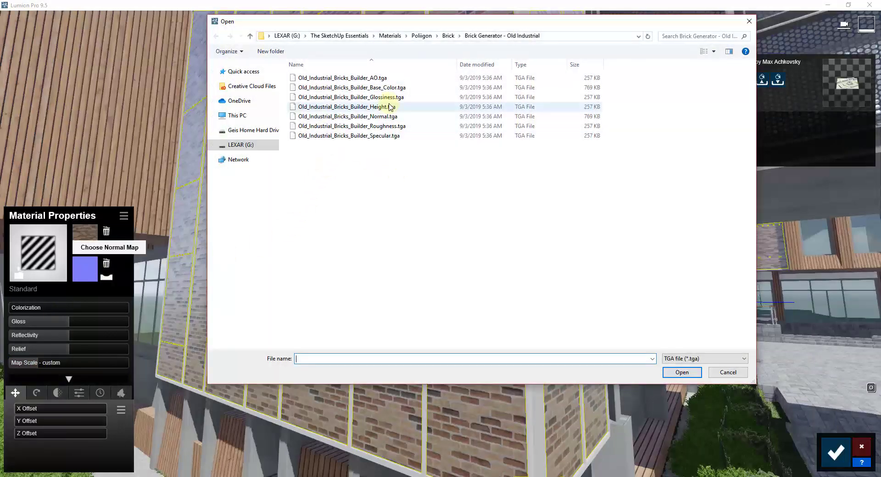
pyautogui.doubleClick(380, 116)
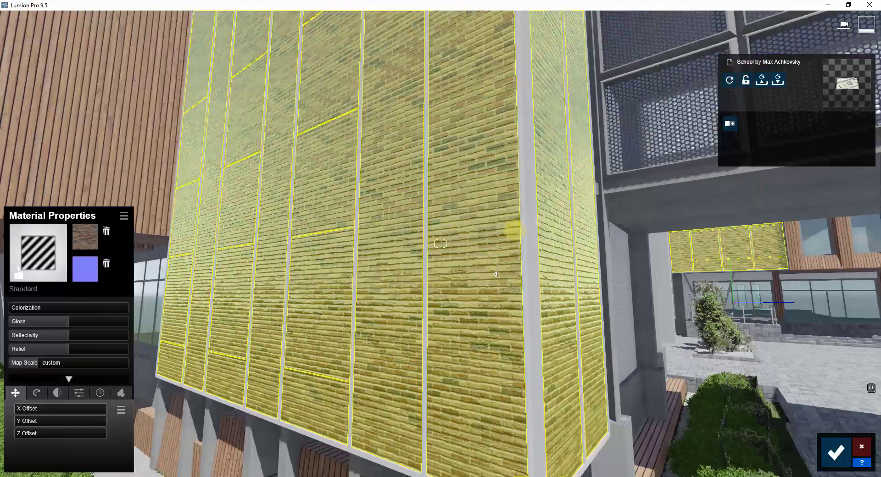
pyautogui.moveTo(513, 229); pyautogui.dragTo(514, 231, button='right')
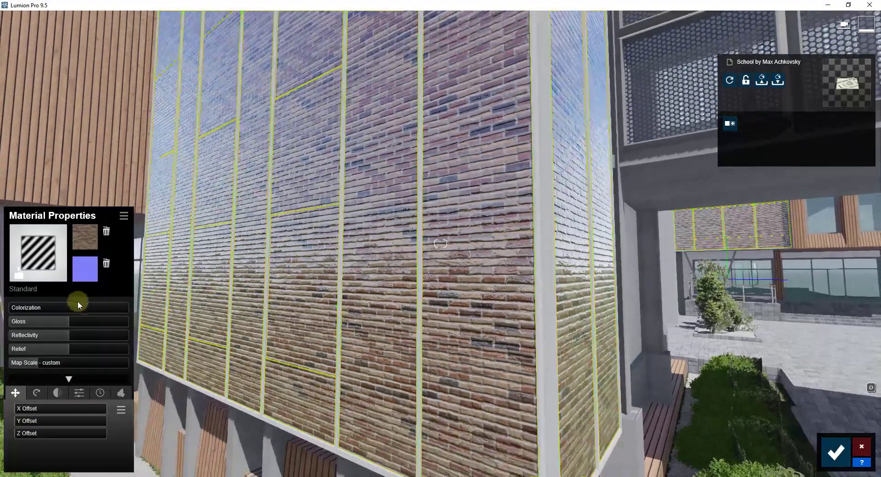
pyautogui.moveTo(59, 320); pyautogui.dragTo(40, 361)
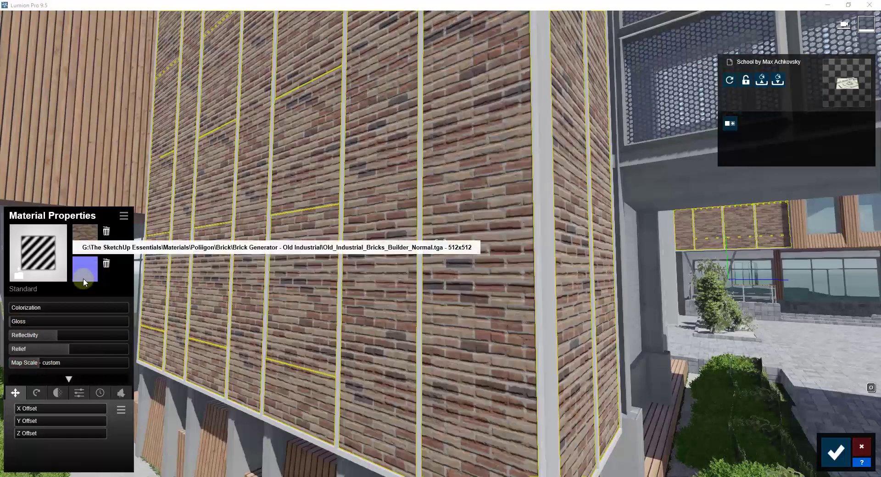
# Replace the facade's normal map with Old_Industrial_Bricks_Builder_Normal.tga from the "Brick Generator - Old Industrial - Brick Variation" folder.
pyautogui.click(83, 277)
pyautogui.click(445, 36)
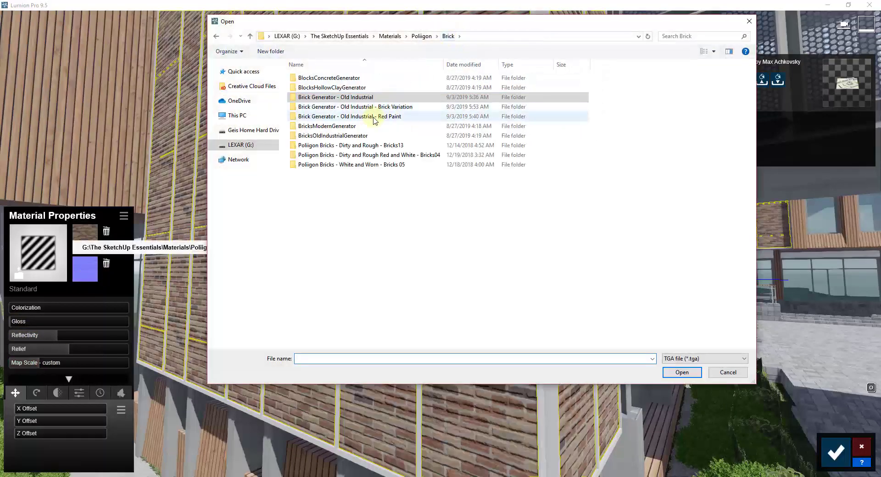
pyautogui.doubleClick(342, 107)
pyautogui.doubleClick(373, 117)
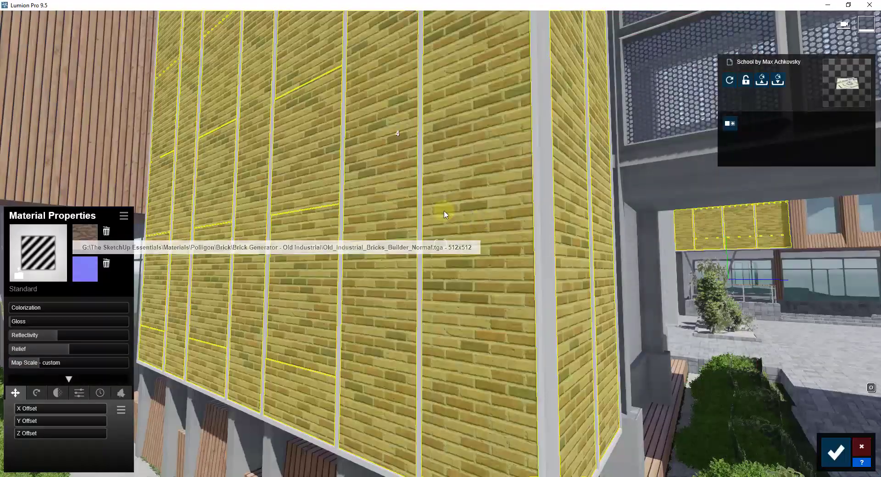
pyautogui.moveTo(443, 210); pyautogui.dragTo(474, 202, button='right')
pyautogui.press('s')
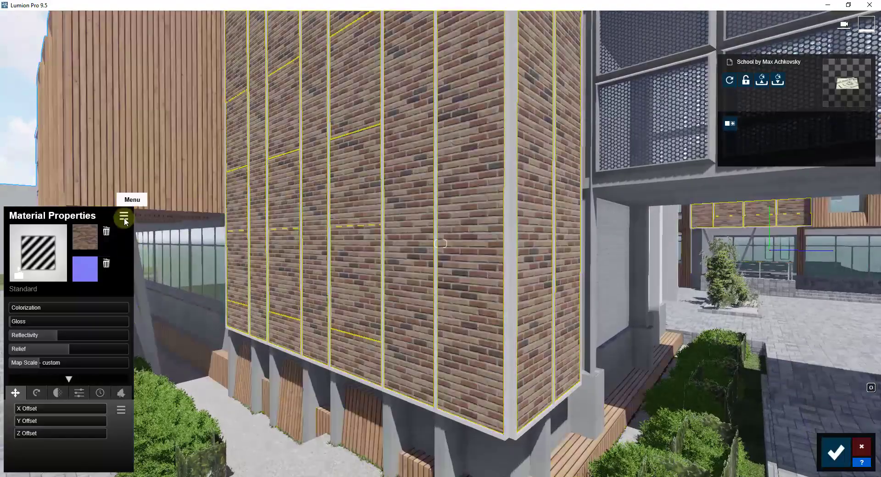
# Load the saved Lumion material from the "Brick Generator - Old Industrial - Red Paint" folder onto the facade and save the material changes.
pyautogui.click(124, 216)
pyautogui.click(120, 187)
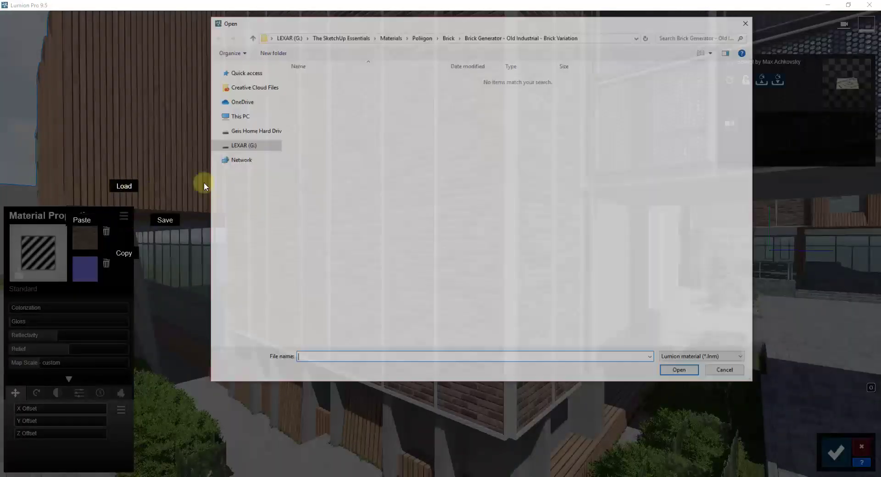
pyautogui.click(447, 39)
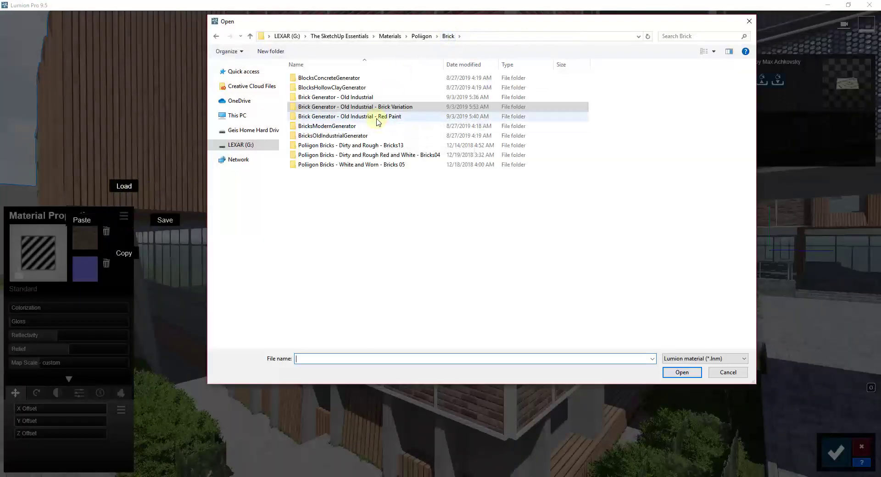
pyautogui.doubleClick(377, 117)
pyautogui.click(319, 98)
pyautogui.doubleClick(320, 97)
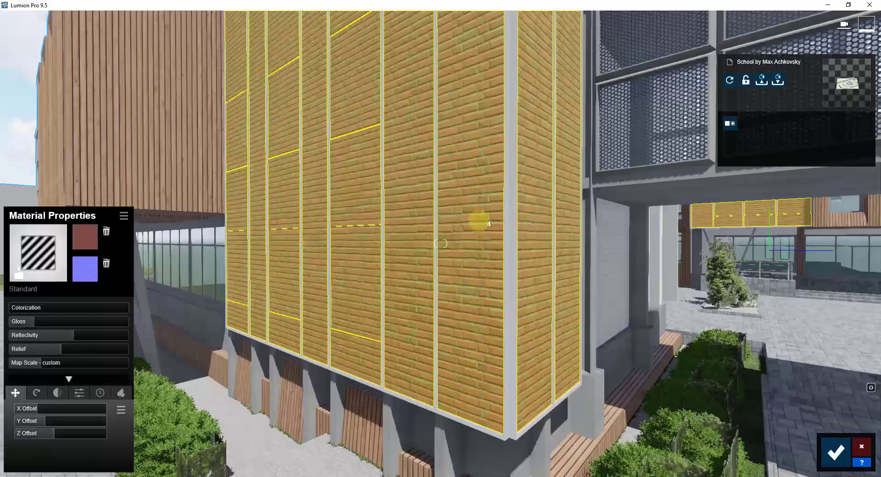
pyautogui.moveTo(477, 222); pyautogui.dragTo(477, 219, button='right')
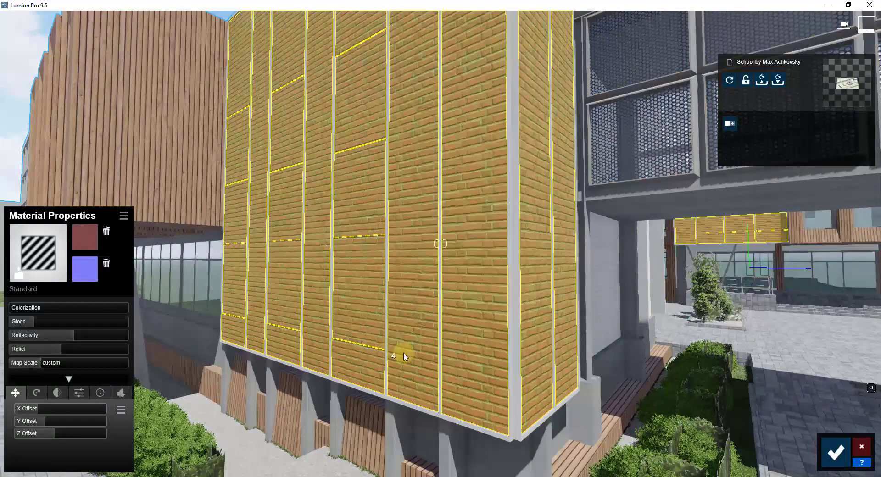
pyautogui.moveTo(455, 345)
pyautogui.mouseDown(button='right')
pyautogui.moveTo(440, 353)
pyautogui.moveTo(468, 349)
pyautogui.moveTo(676, 447)
pyautogui.mouseUp(button='right')
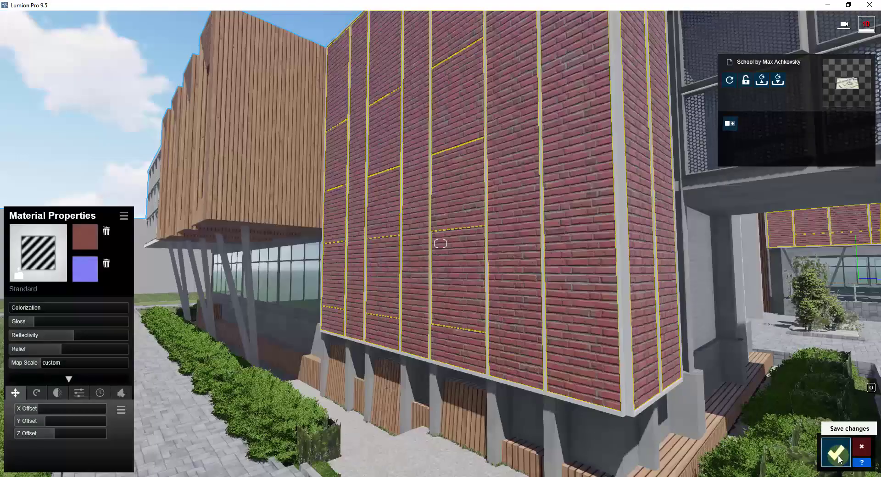
pyautogui.click(835, 451)
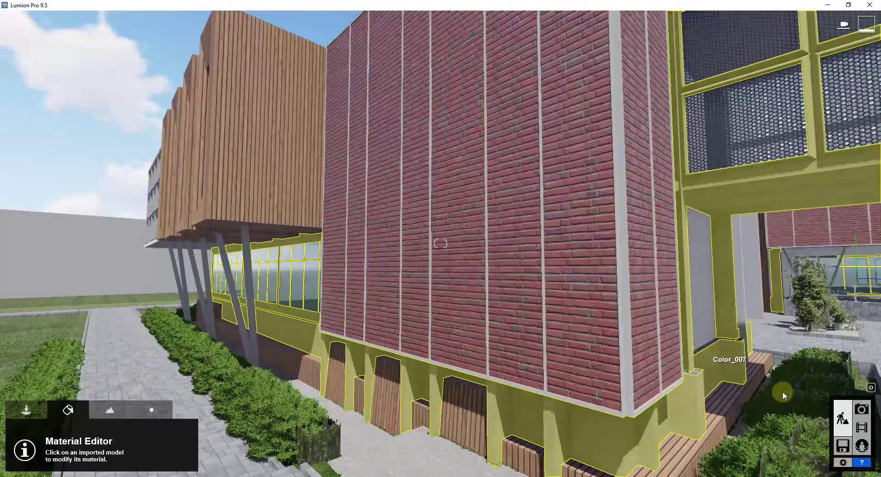
# Enter Photo mode and load the effects preset Realistic Shadows for YouTube.lme for photo 1.
pyautogui.click(861, 409)
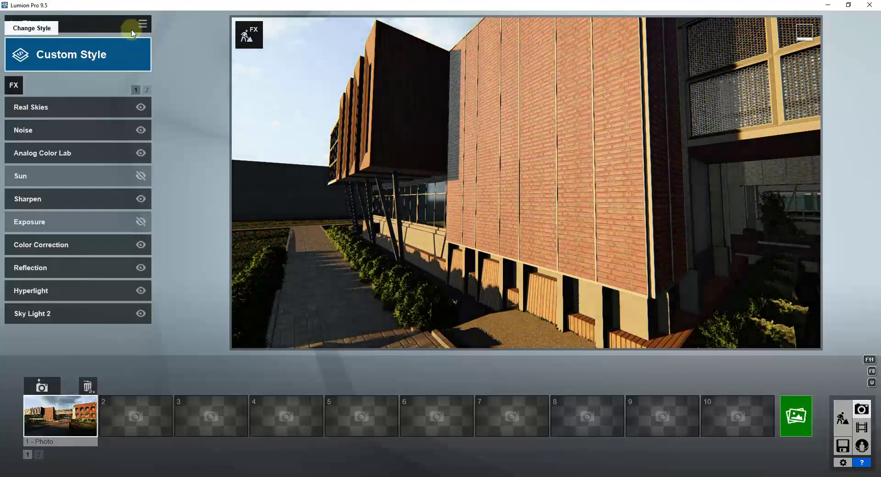
pyautogui.click(144, 25)
pyautogui.moveTo(162, 32)
pyautogui.click(204, 50)
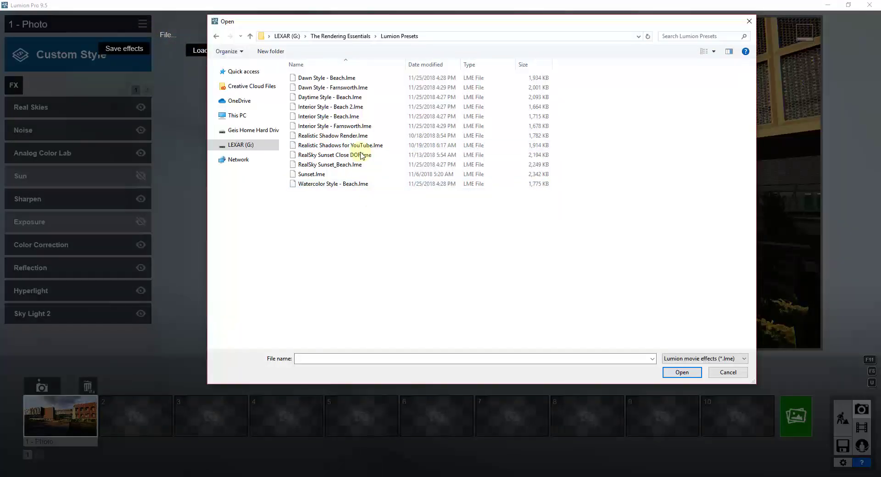
pyautogui.click(360, 145)
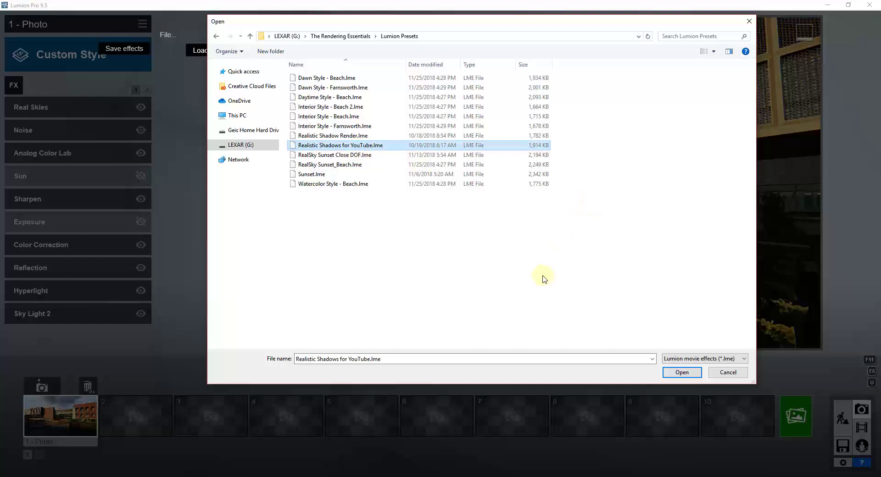
pyautogui.press('Return')
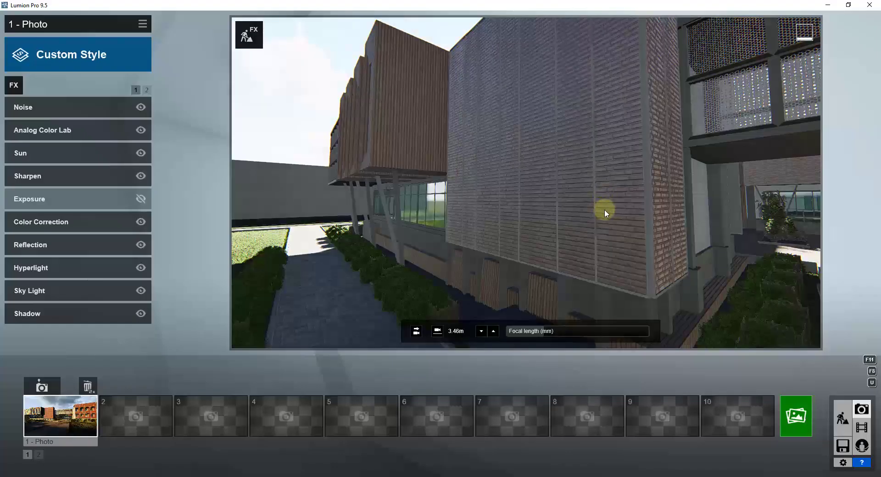
pyautogui.moveTo(604, 209); pyautogui.dragTo(446, 204, button='right')
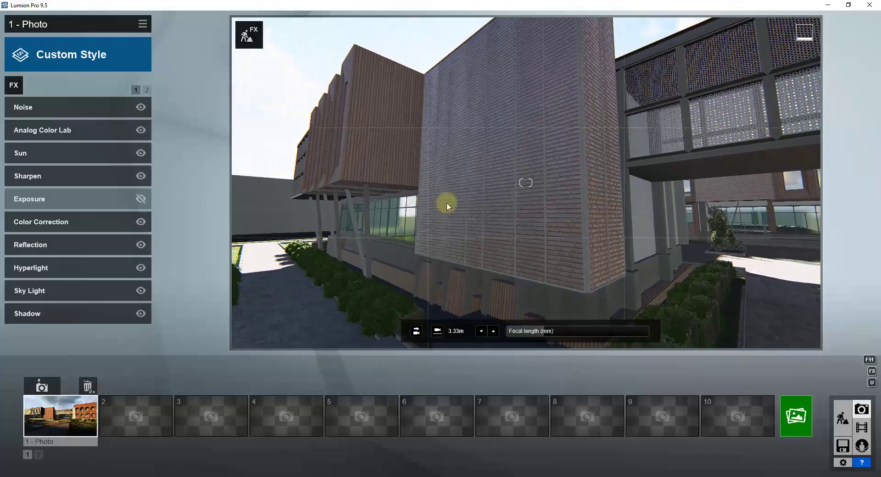
# Add the Real Skies effect to photo 1 and slightly reduce its Heading to bring sunlight onto the brick facade.
pyautogui.click(53, 152)
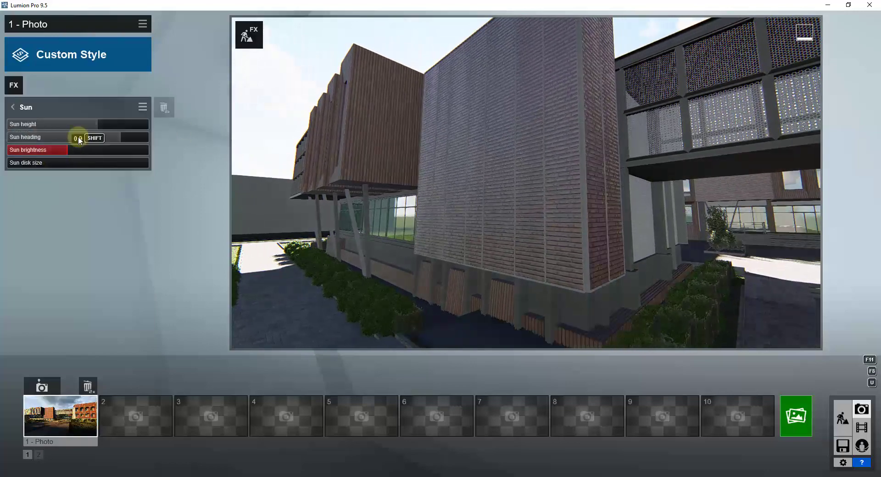
pyautogui.click(15, 86)
pyautogui.click(340, 86)
pyautogui.click(292, 145)
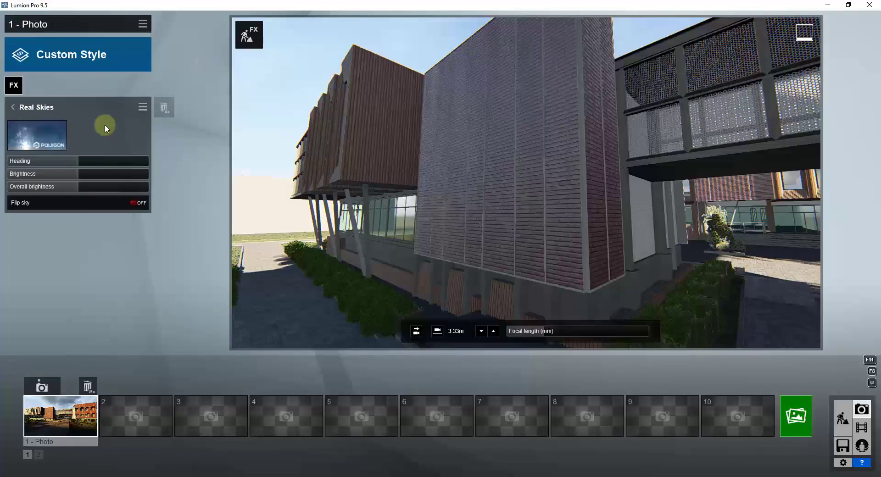
pyautogui.moveTo(106, 161); pyautogui.dragTo(72, 162)
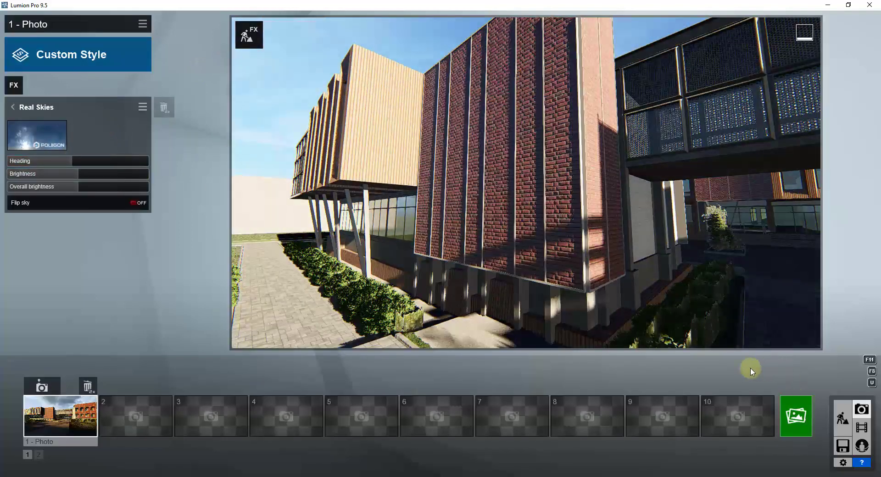
# Adjust the camera framing on the brick facade and open the photo render options.
pyautogui.moveTo(481, 219); pyautogui.dragTo(481, 219, button='right')
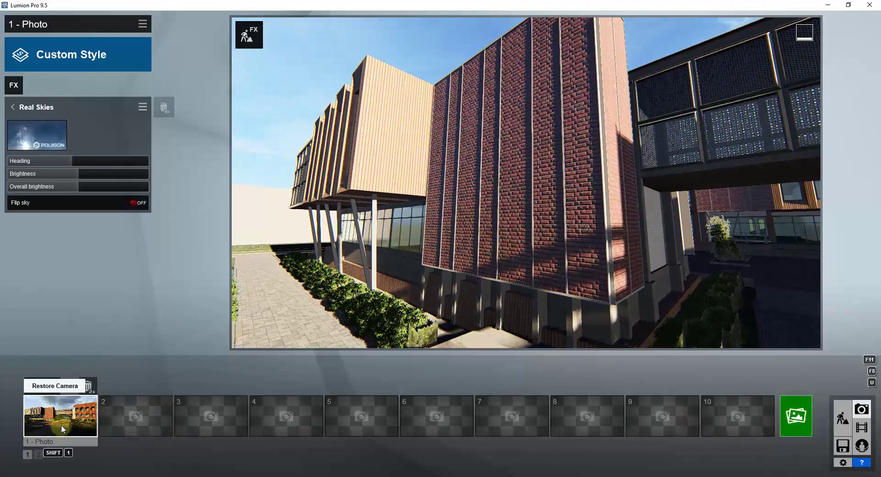
pyautogui.click(795, 416)
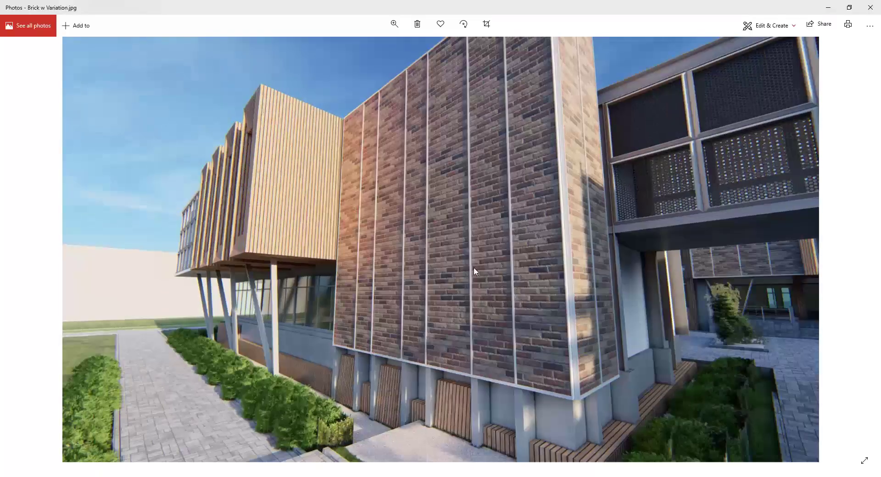
# Switch to Photos and compare the renders Painted Brick.jpg and Brick w Variation.jpg, alternating between them.
pyautogui.press('Left')
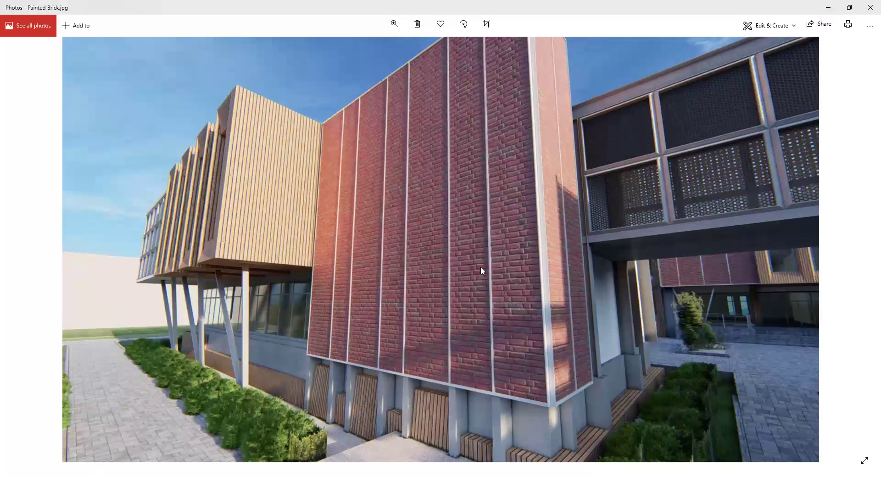
pyautogui.press('Right')
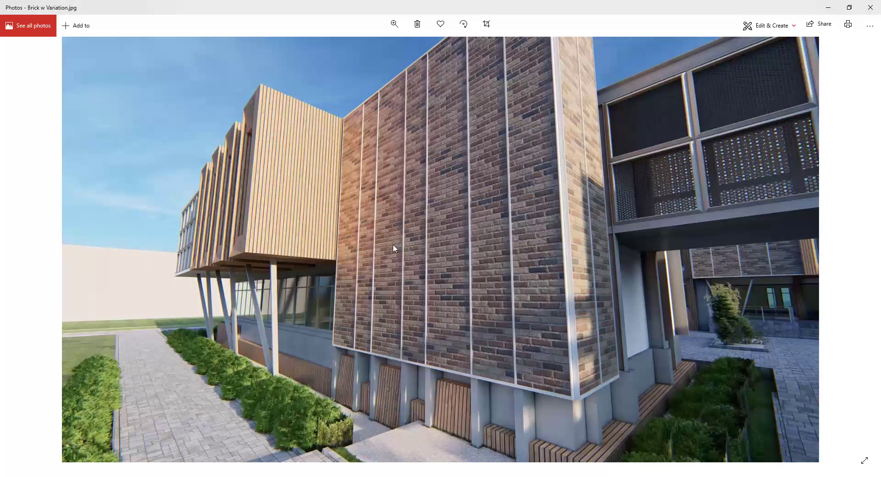
pyautogui.press('Left')
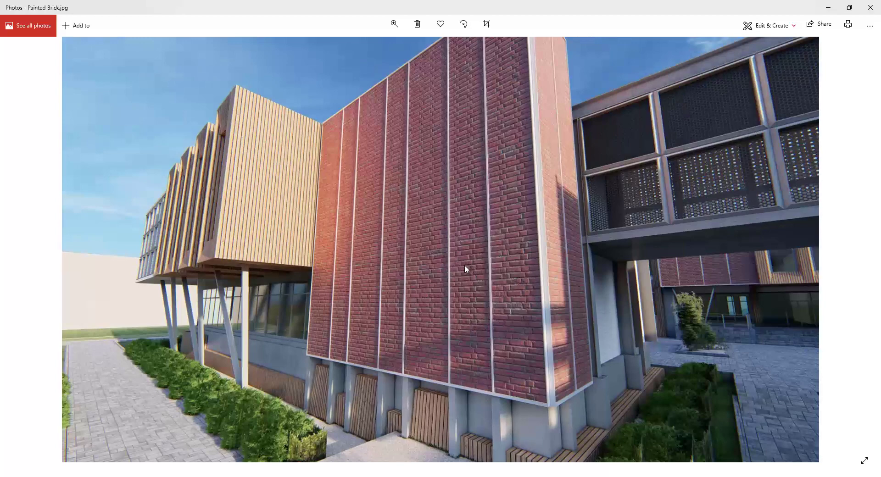
pyautogui.press('Right')
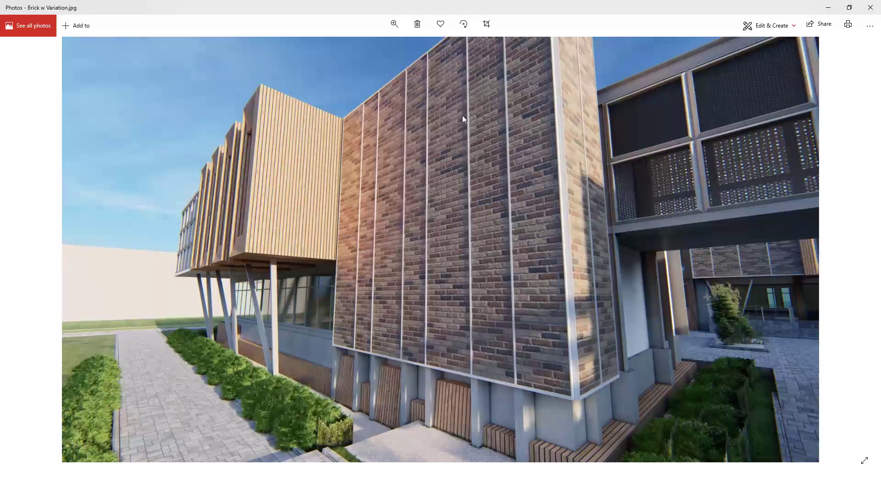